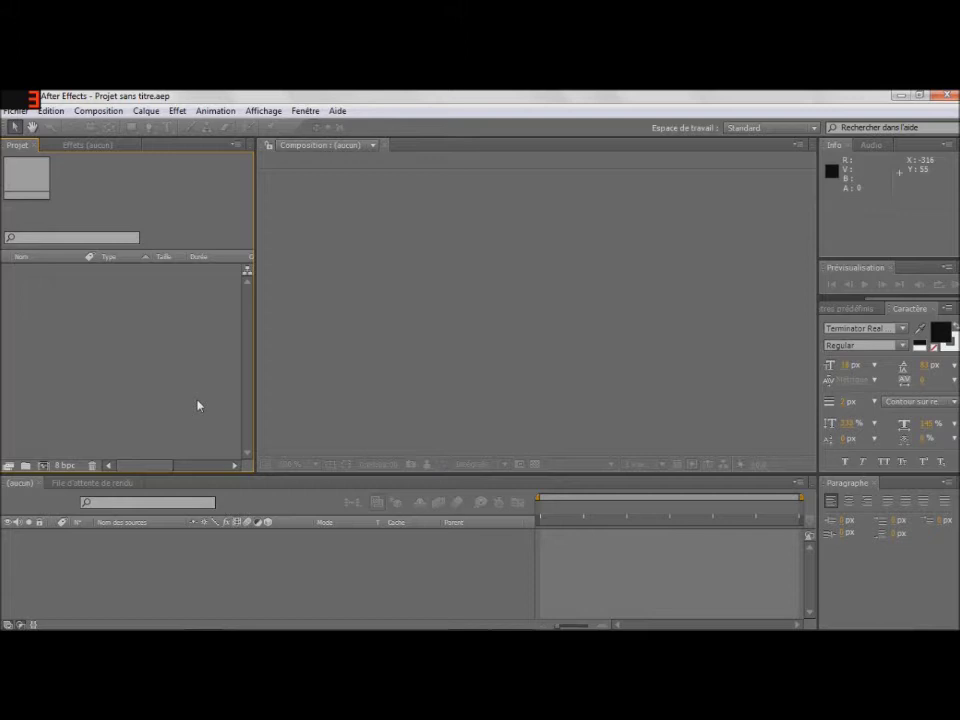
# Step: Import the TopSpin_ No scope_ Cross Map_ Collateral_ Headshots _ SoaR G6.mp4 clip and place it in the timeline as a new composition
pyautogui.doubleClick(171, 345)
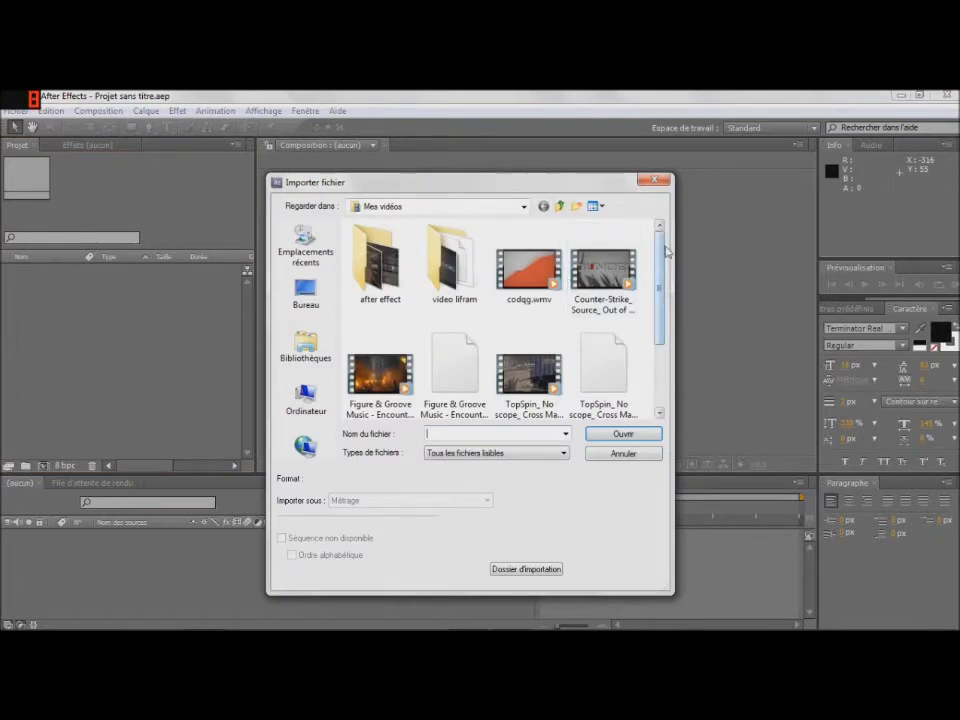
pyautogui.scroll(-2, 560, 290)
pyautogui.doubleClick(553, 287)
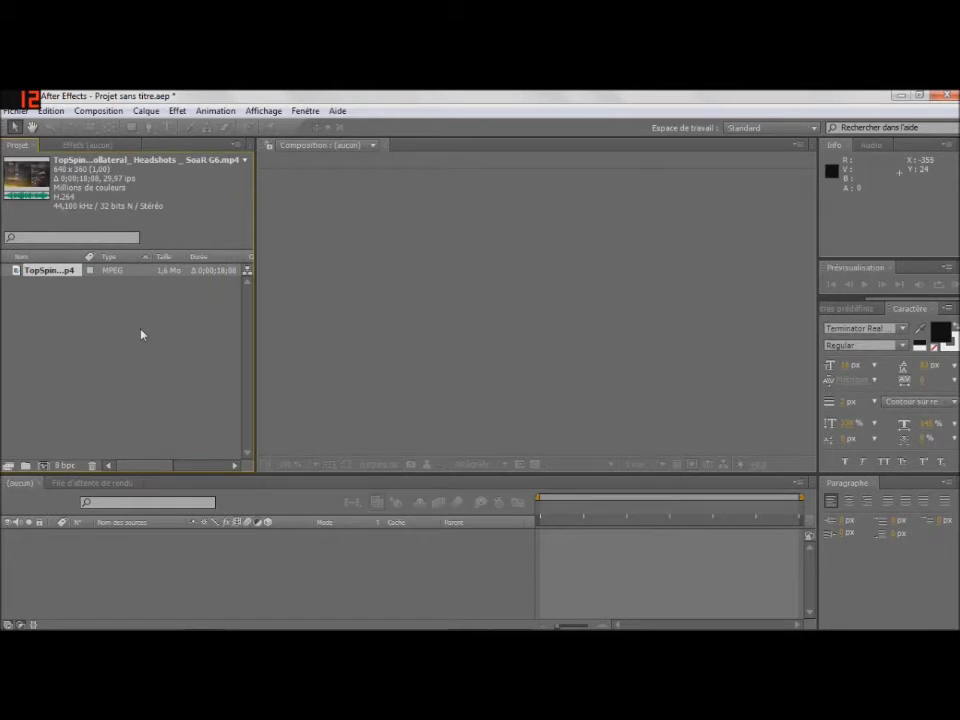
pyautogui.moveTo(48, 270); pyautogui.dragTo(71, 557)
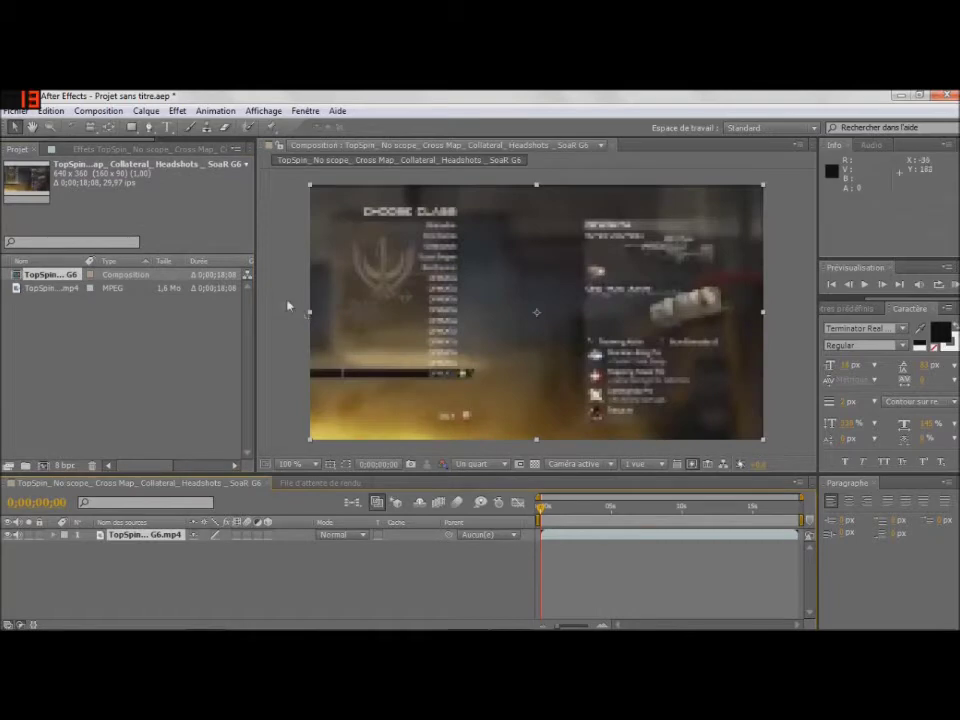
# Step: Play the clip from the start and advance to frame 0;00;05;12, where the slow motion begins
pyautogui.click(865, 284)
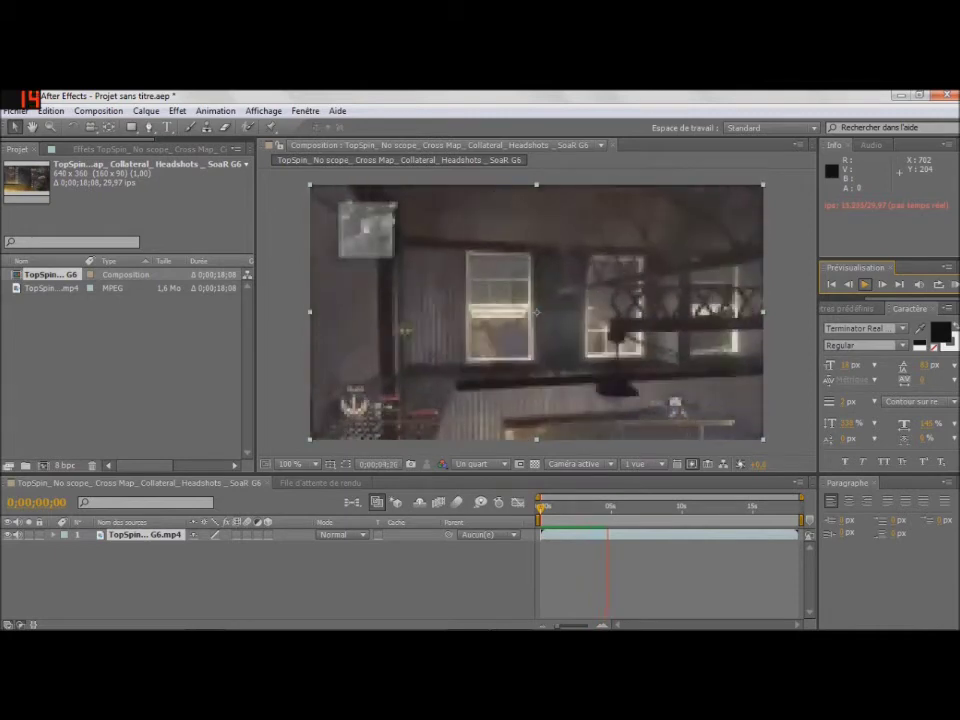
pyautogui.click(866, 285)
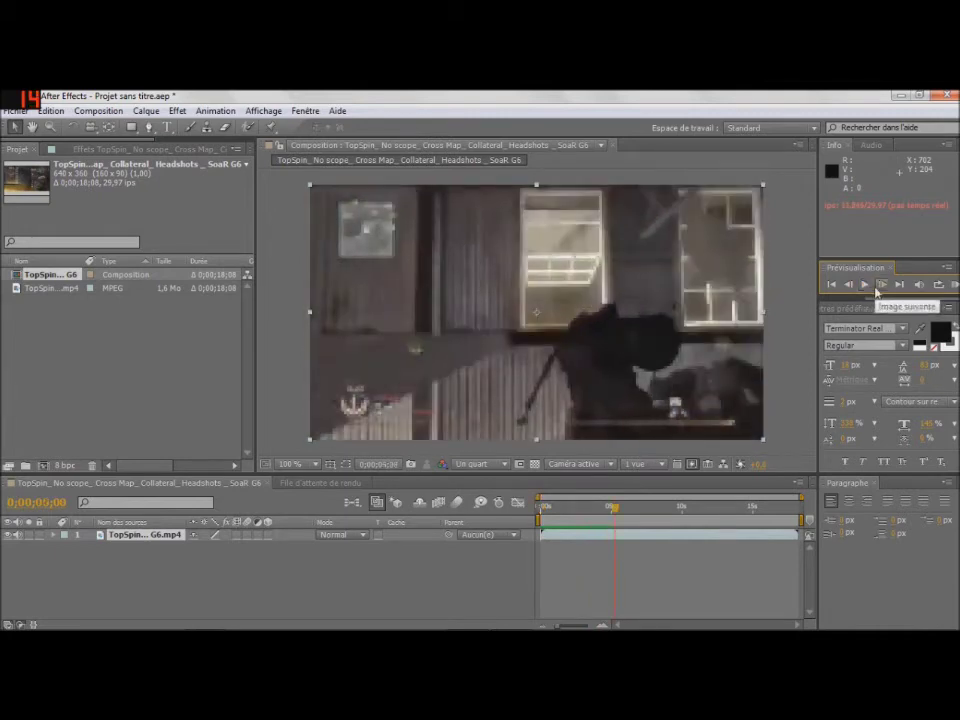
pyautogui.click(882, 287)
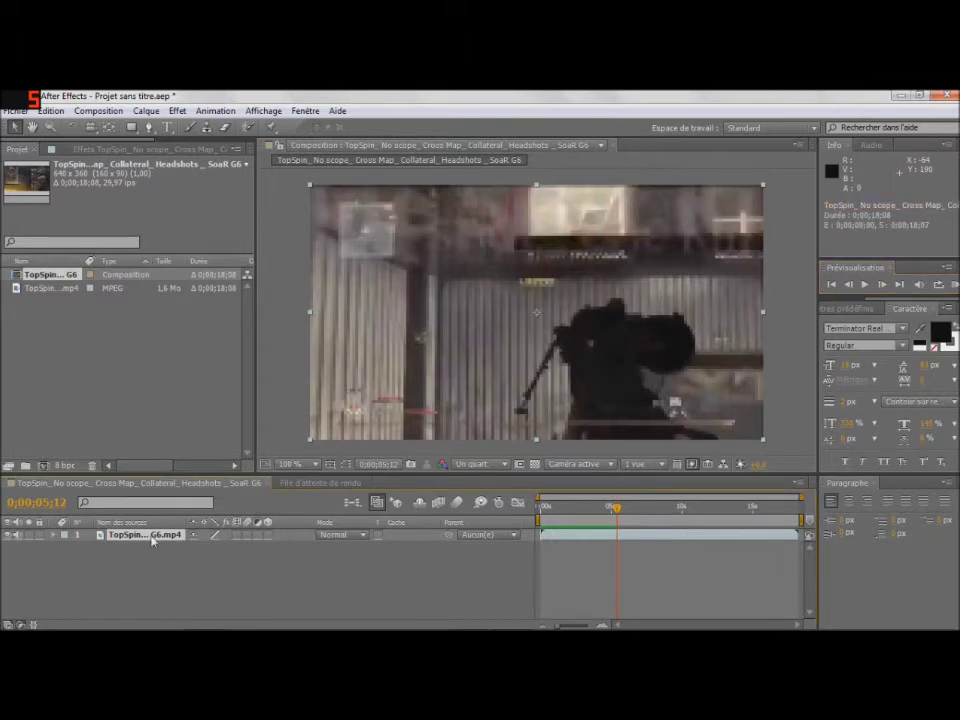
# Step: Apply the Twixtor effect from RE:Vision Plug-ins to the clip layer
pyautogui.click(177, 111)
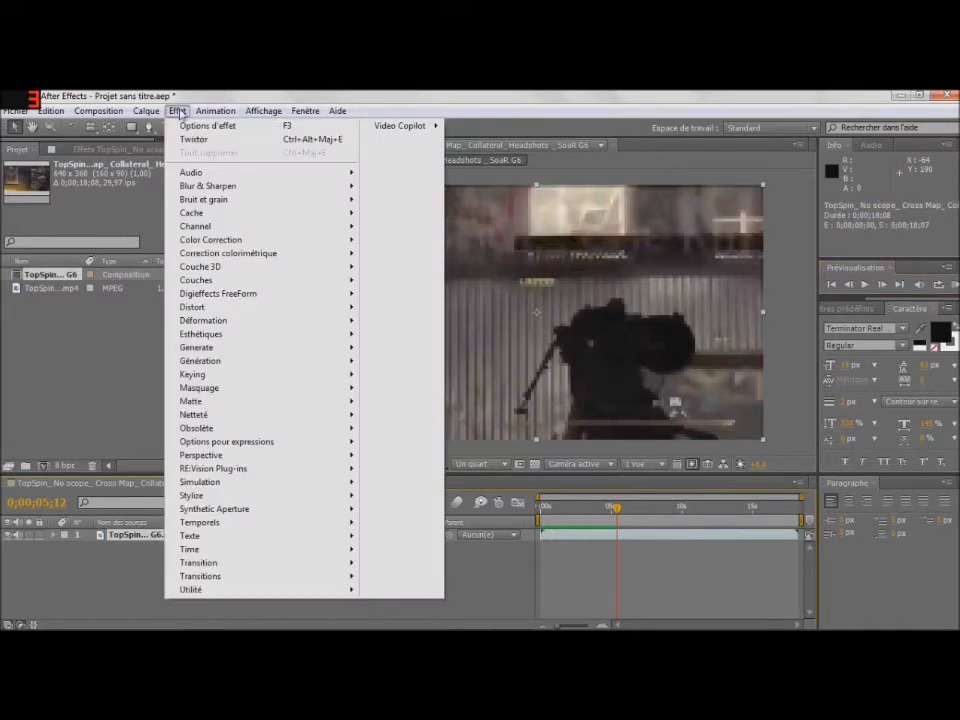
pyautogui.moveTo(229, 478)
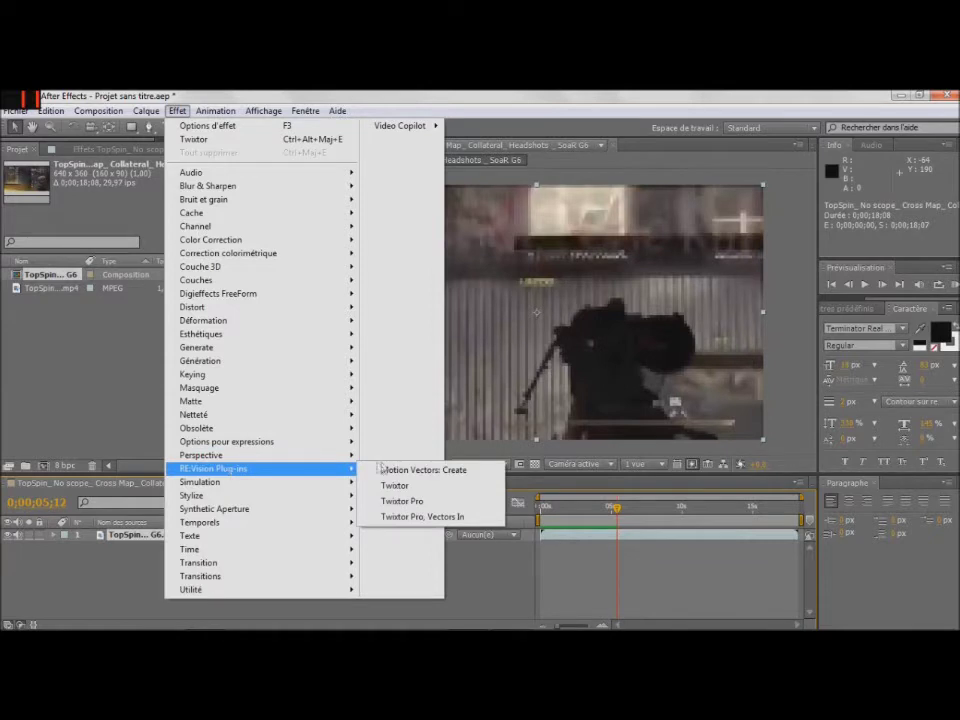
pyautogui.click(400, 485)
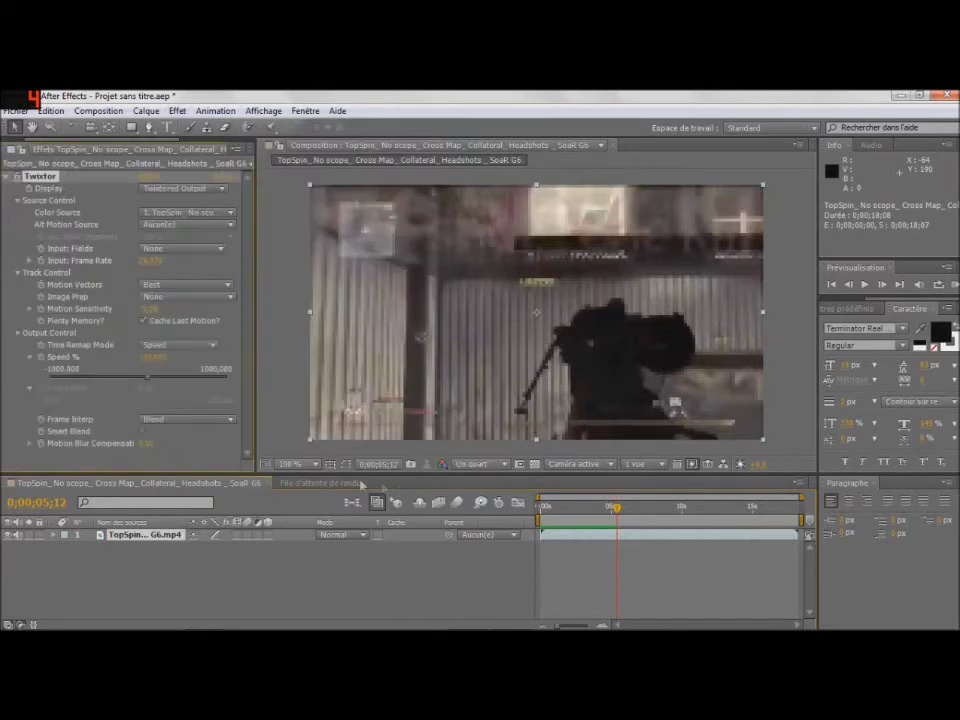
# Step: Expand Twixtor's Output Control properties on the clip layer and enable Speed % keyframing at 0;00;05;12
pyautogui.click(54, 535)
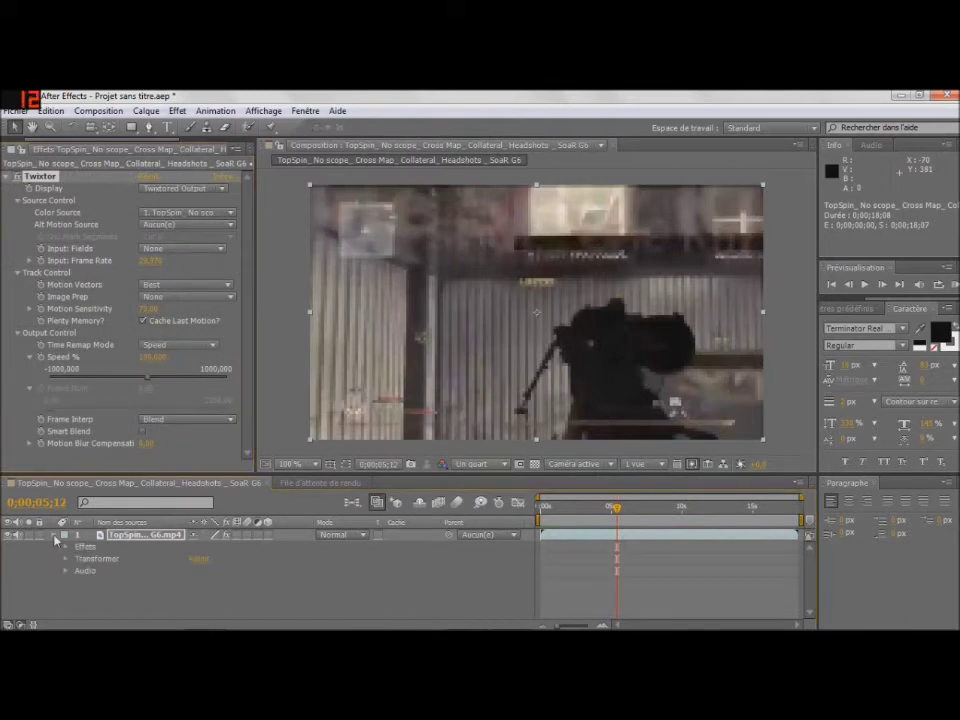
pyautogui.click(66, 547)
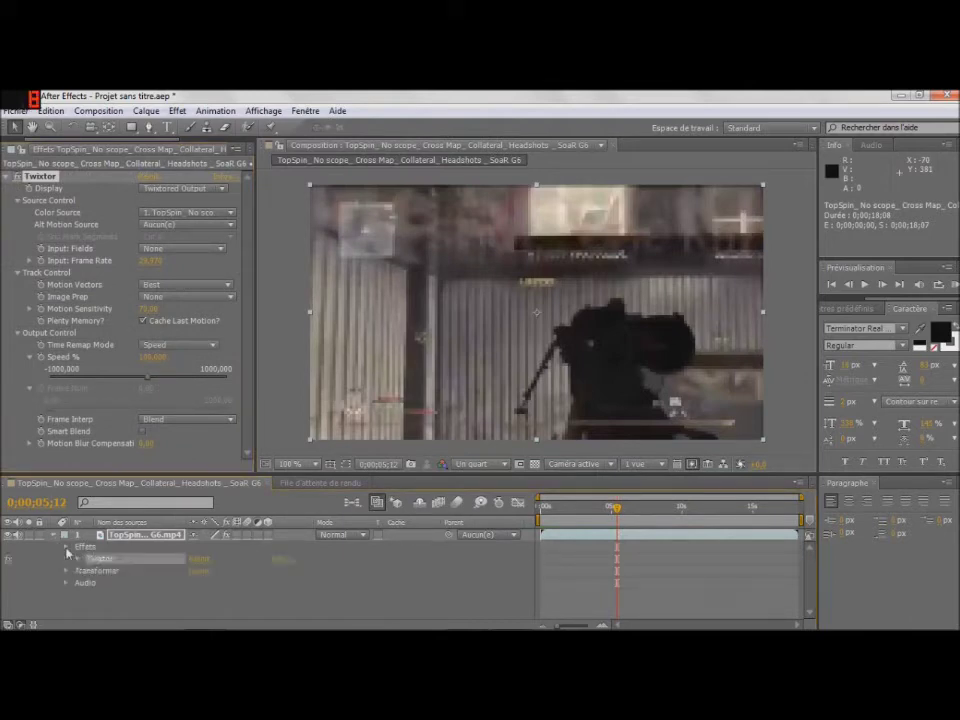
pyautogui.click(78, 559)
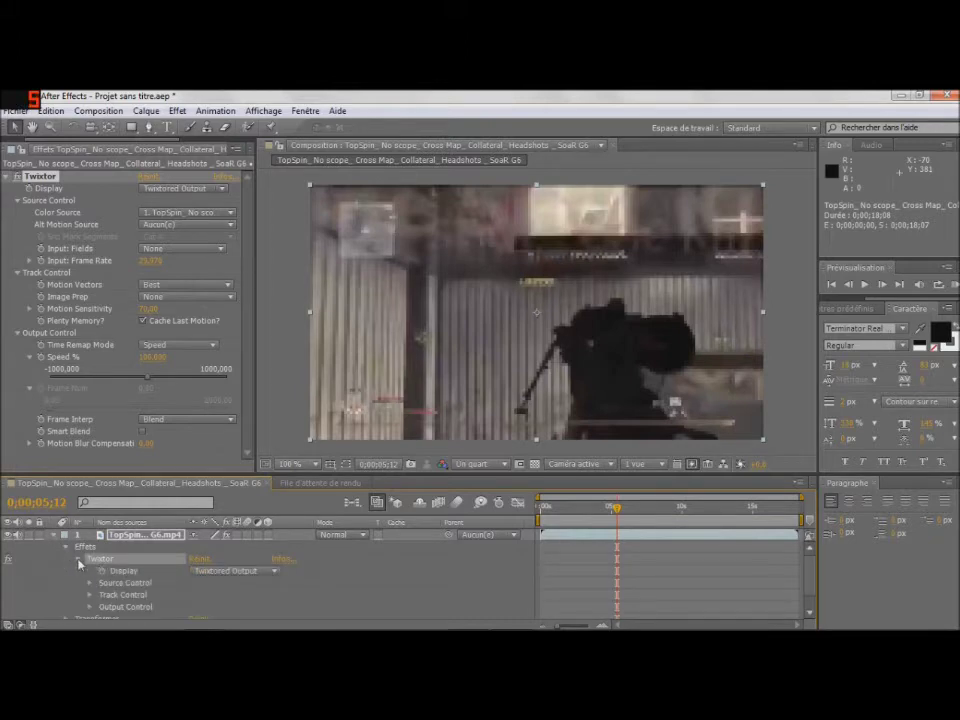
pyautogui.click(89, 606)
pyautogui.scroll(-2, 90, 613)
pyautogui.scroll(-1, 81, 549)
pyautogui.scroll(2, 80, 548)
pyautogui.scroll(-1, 85, 551)
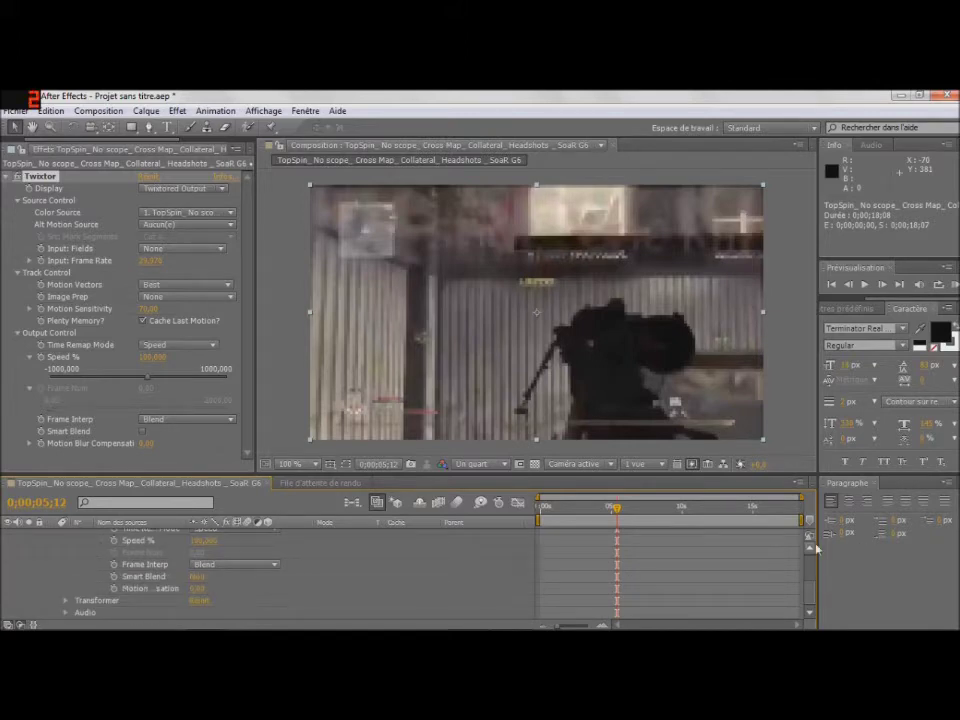
pyautogui.scroll(1, 812, 548)
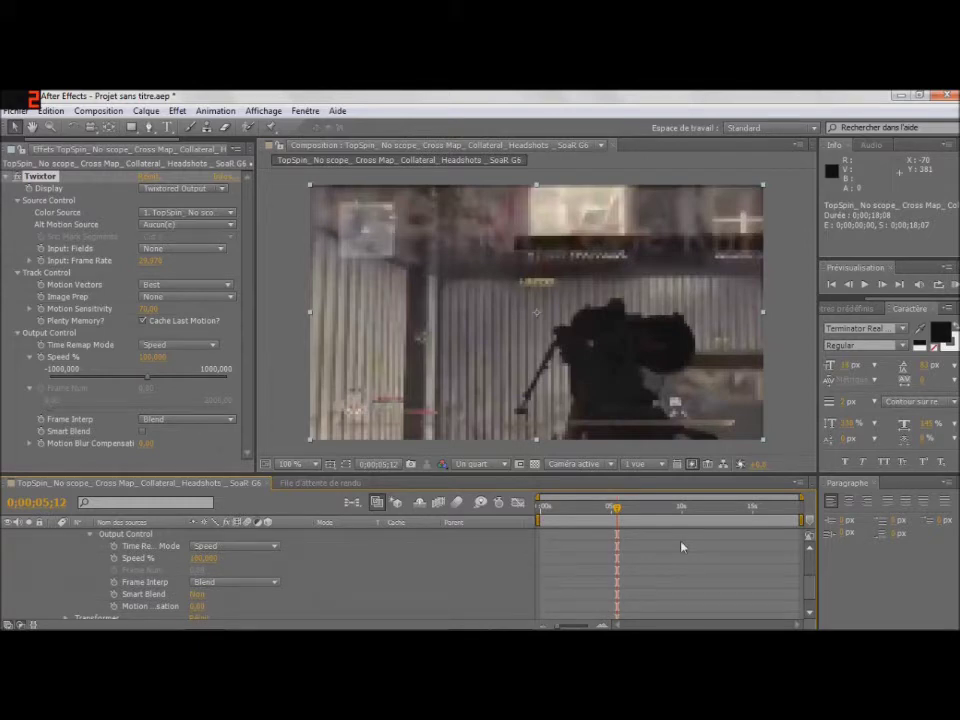
pyautogui.moveTo(560, 625); pyautogui.dragTo(598, 626)
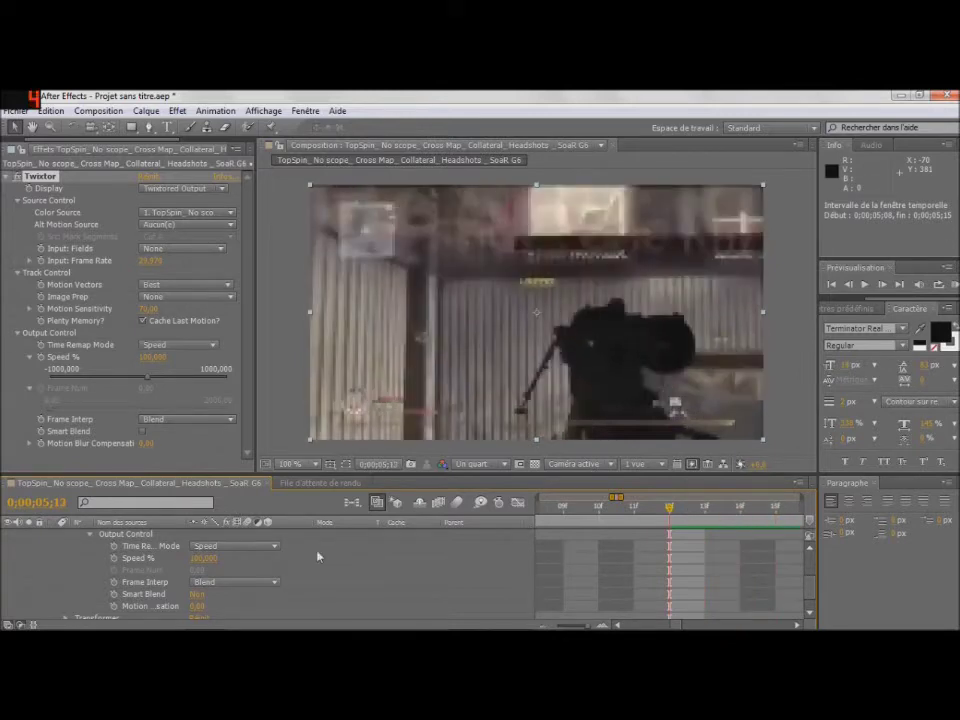
pyautogui.click(116, 562)
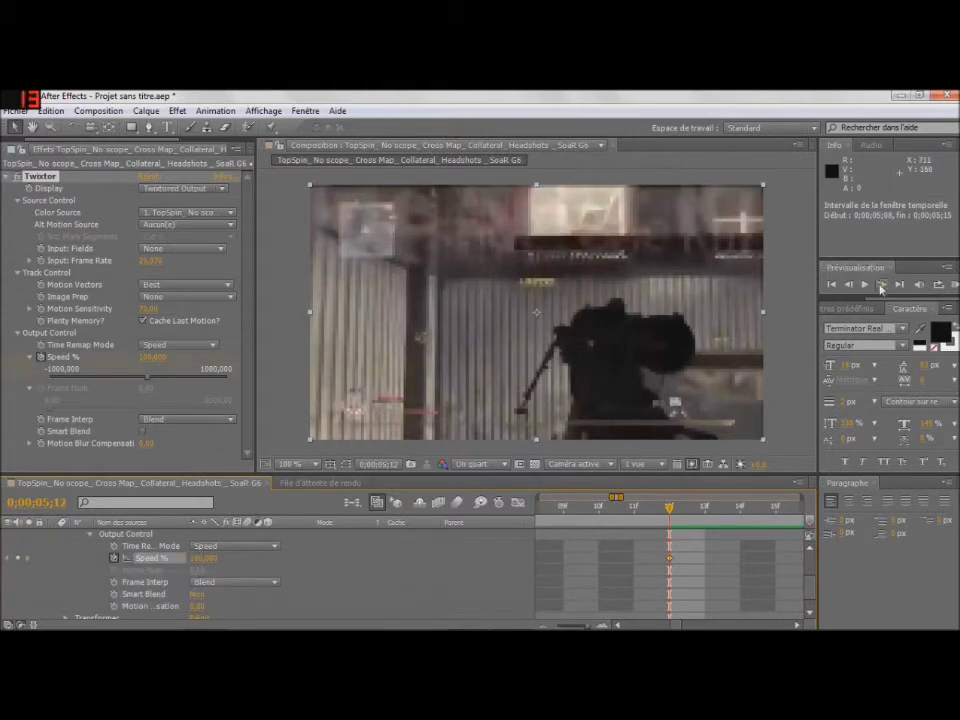
# Step: Advance two frames to 0;00;05;14 and set Twixtor's Speed % to 15
pyautogui.click(881, 286)
pyautogui.click(881, 286)
pyautogui.click(881, 286)
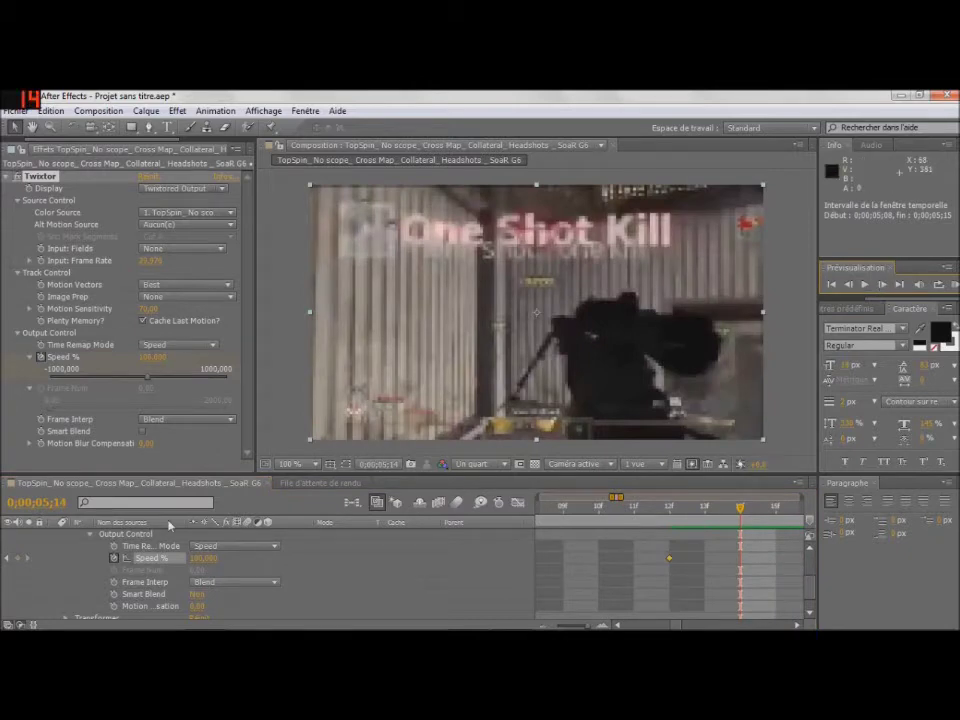
pyautogui.click(203, 558)
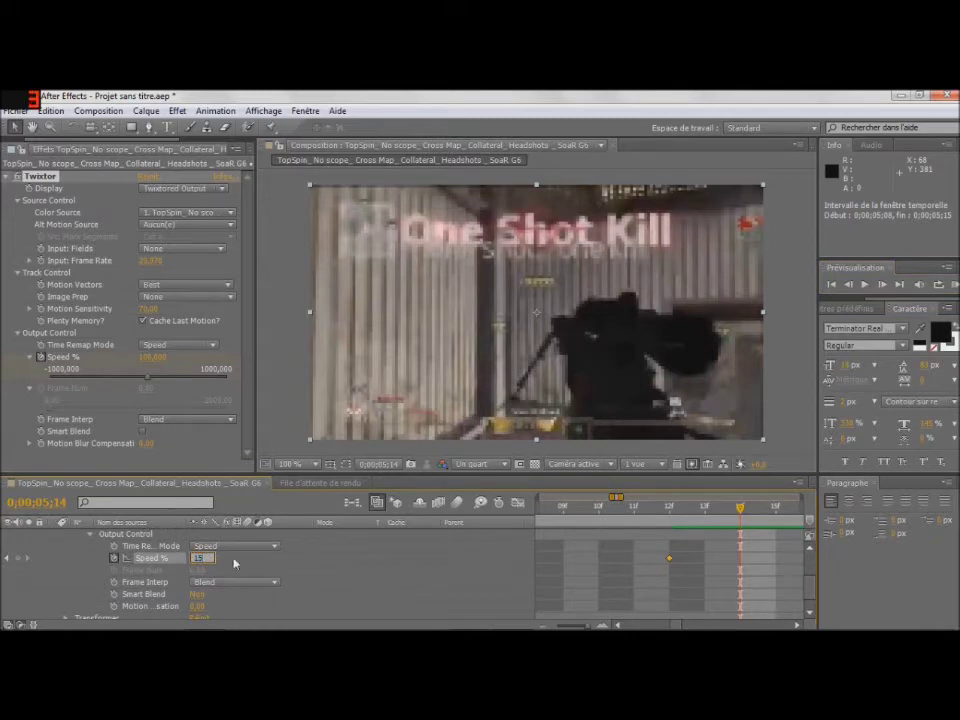
pyautogui.write('15')
pyautogui.press('Return')
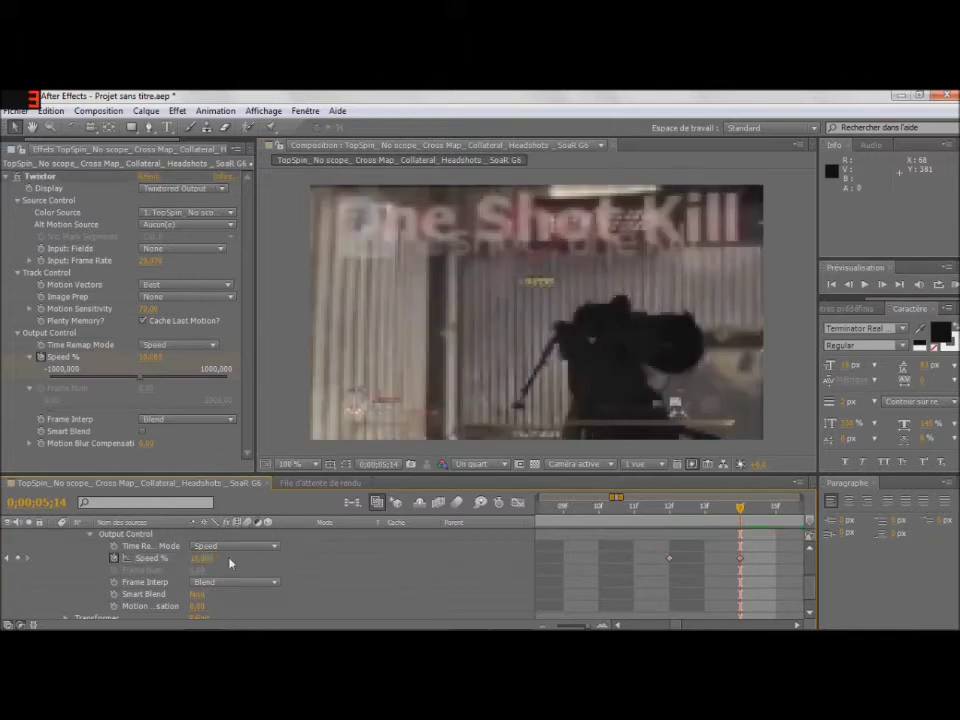
# Step: Play on to 0;00;14;02 and add a Speed % keyframe there with the current speed
pyautogui.click(866, 286)
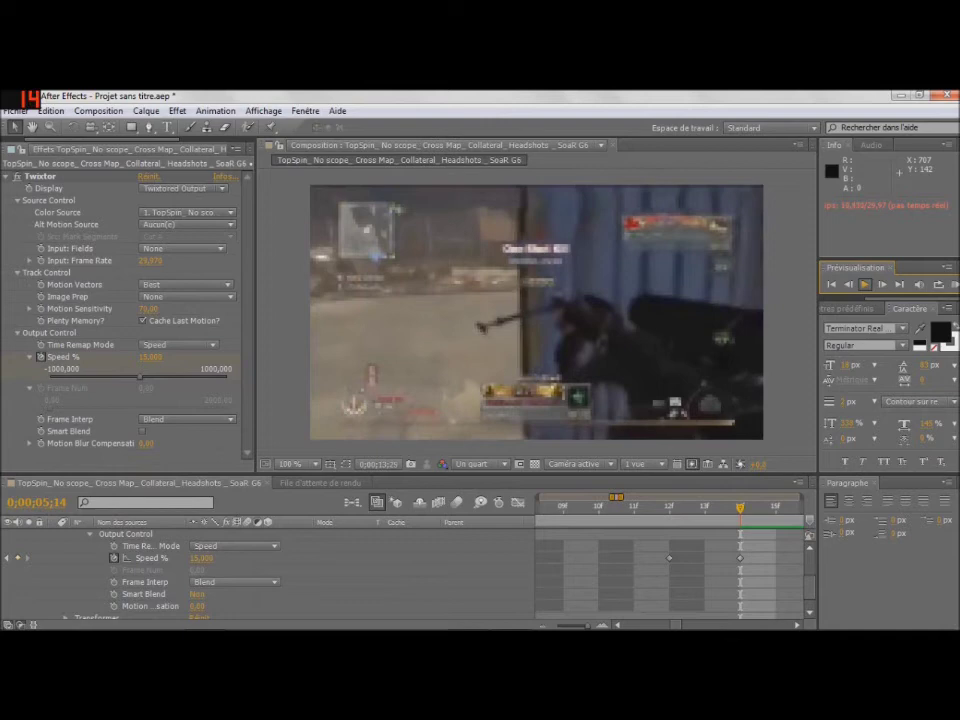
pyautogui.click(866, 285)
pyautogui.click(150, 558)
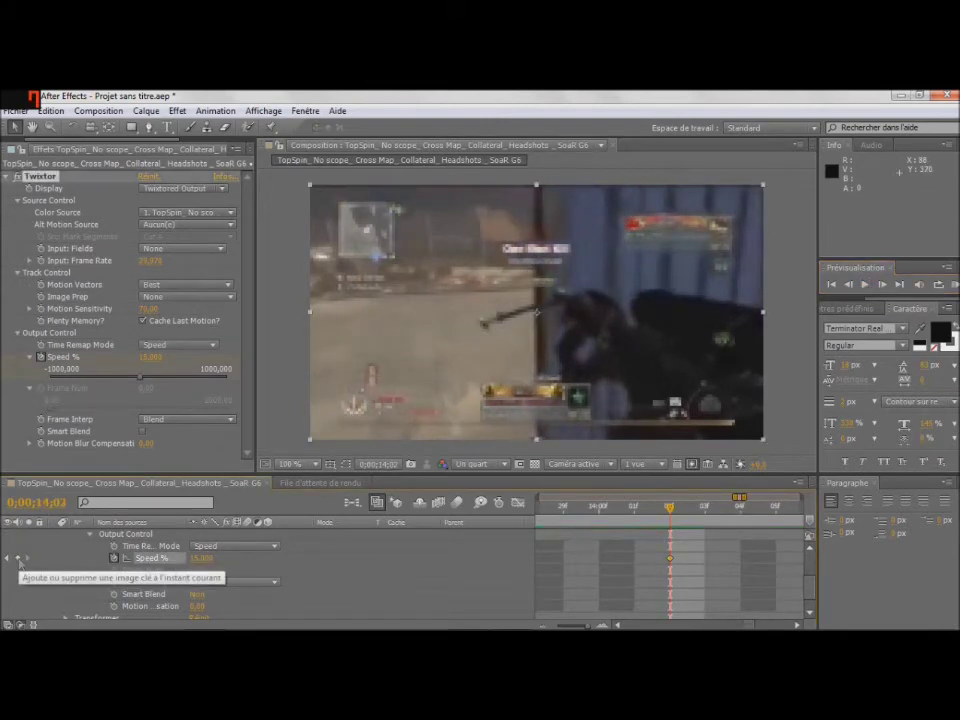
# Step: Advance two frames to 0;00;14;04 and set Twixtor's Speed % to 100
pyautogui.click(882, 285)
pyautogui.click(882, 285)
pyautogui.click(202, 558)
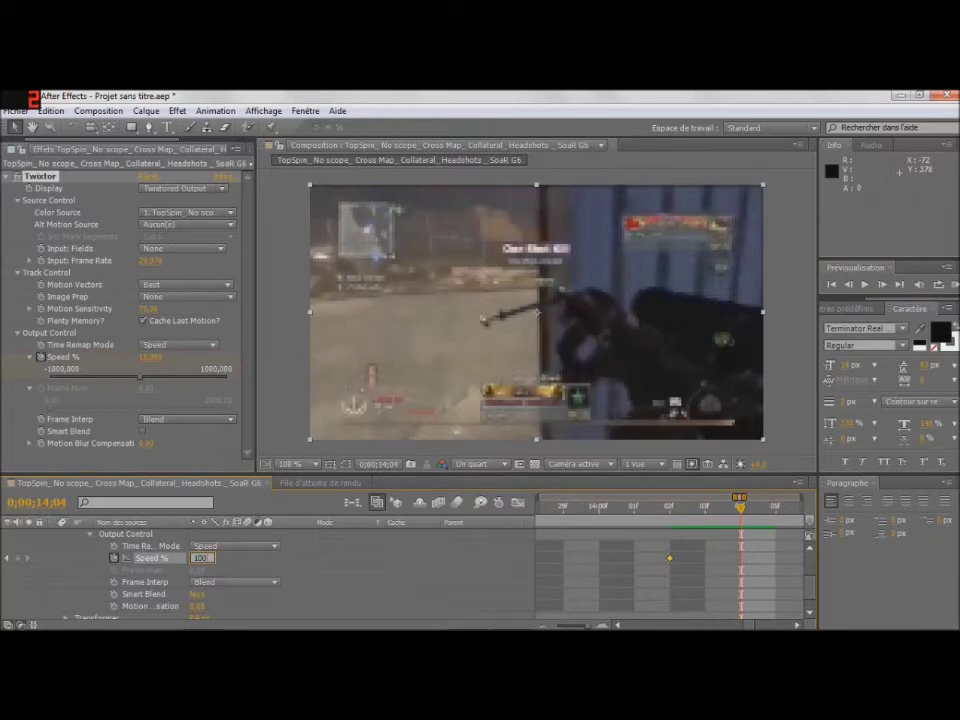
pyautogui.press('Return')
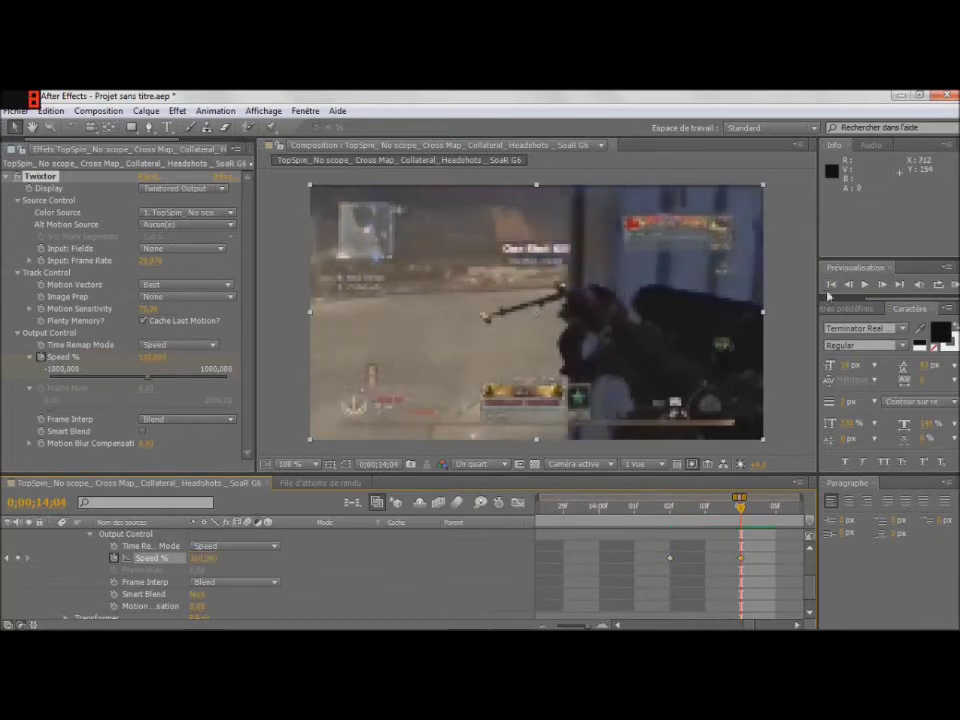
# Step: Preview the composition from its start and replay the slow-motion section from 0;00;05;09
pyautogui.click(865, 284)
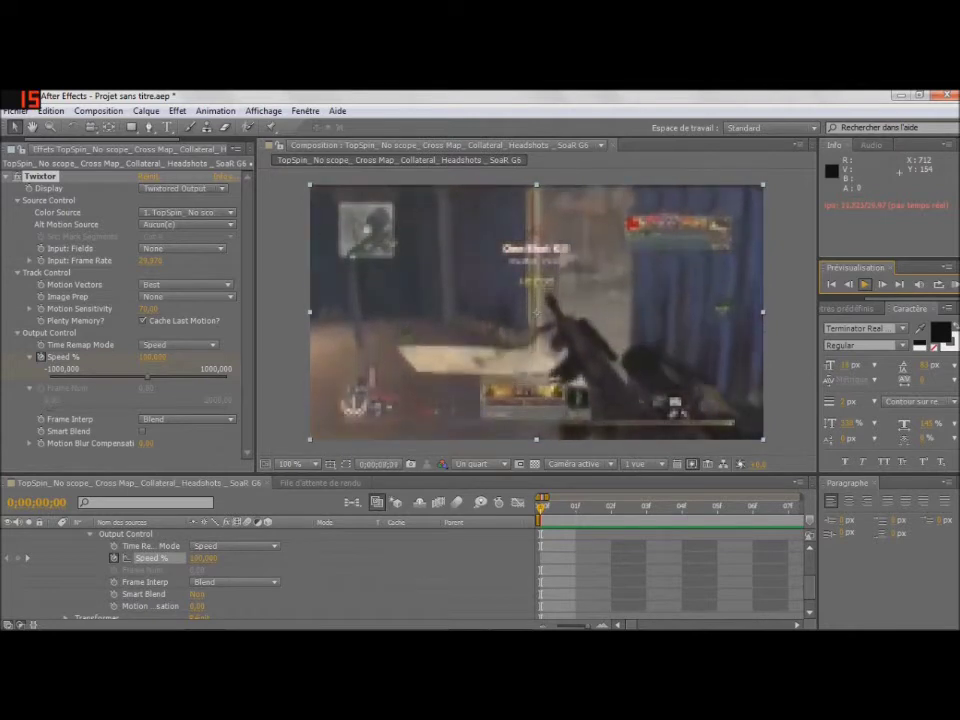
pyautogui.click(865, 286)
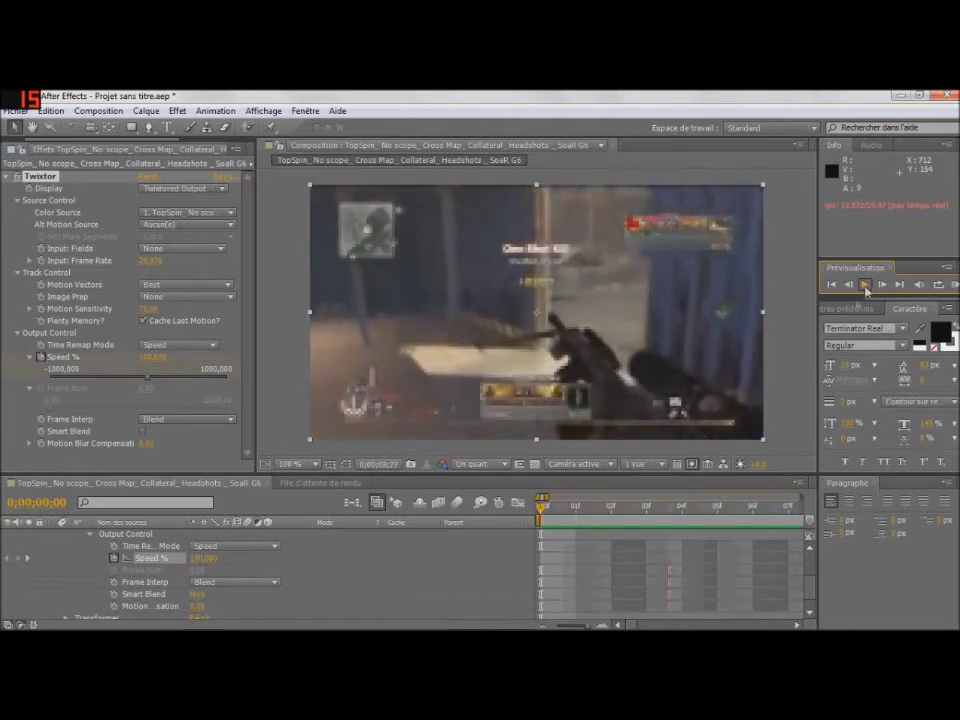
pyautogui.press(';')
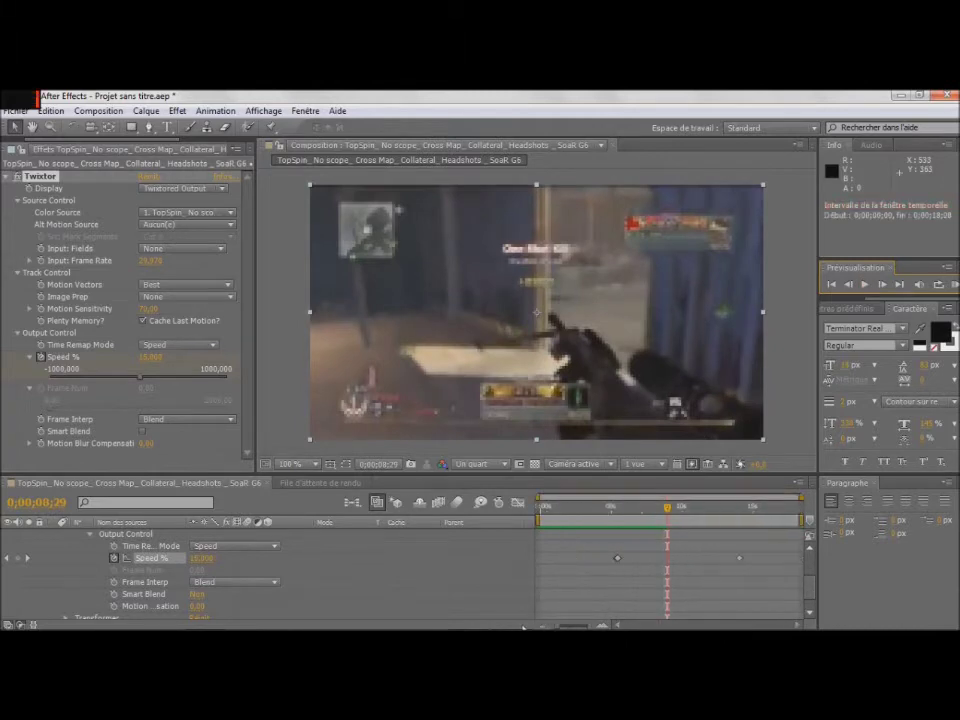
pyautogui.click(619, 524)
pyautogui.moveTo(619, 527); pyautogui.dragTo(615, 524)
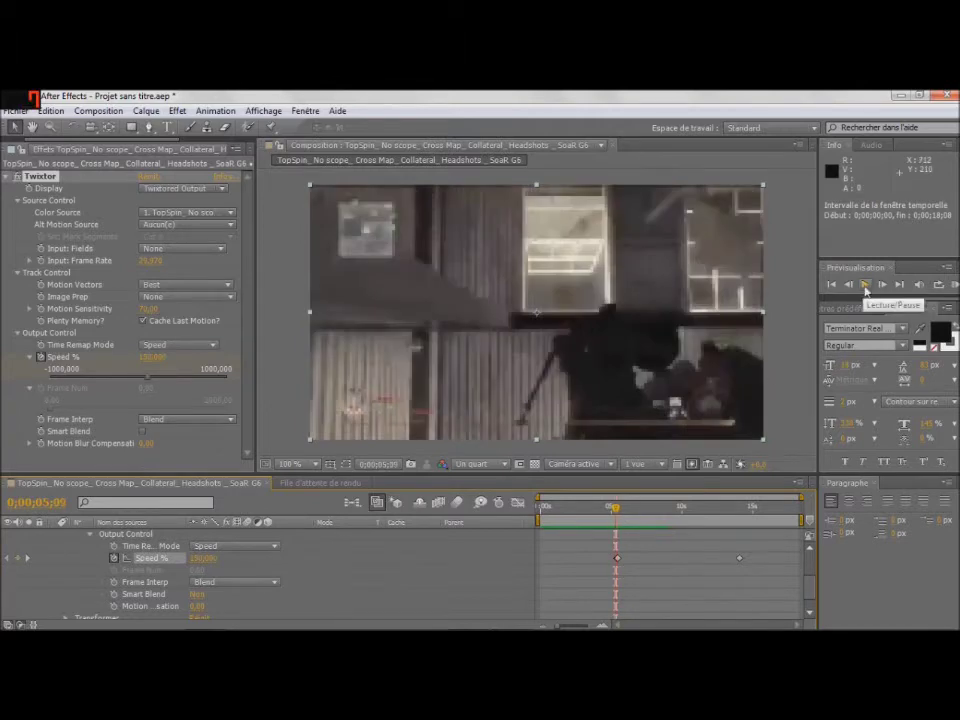
pyautogui.click(866, 286)
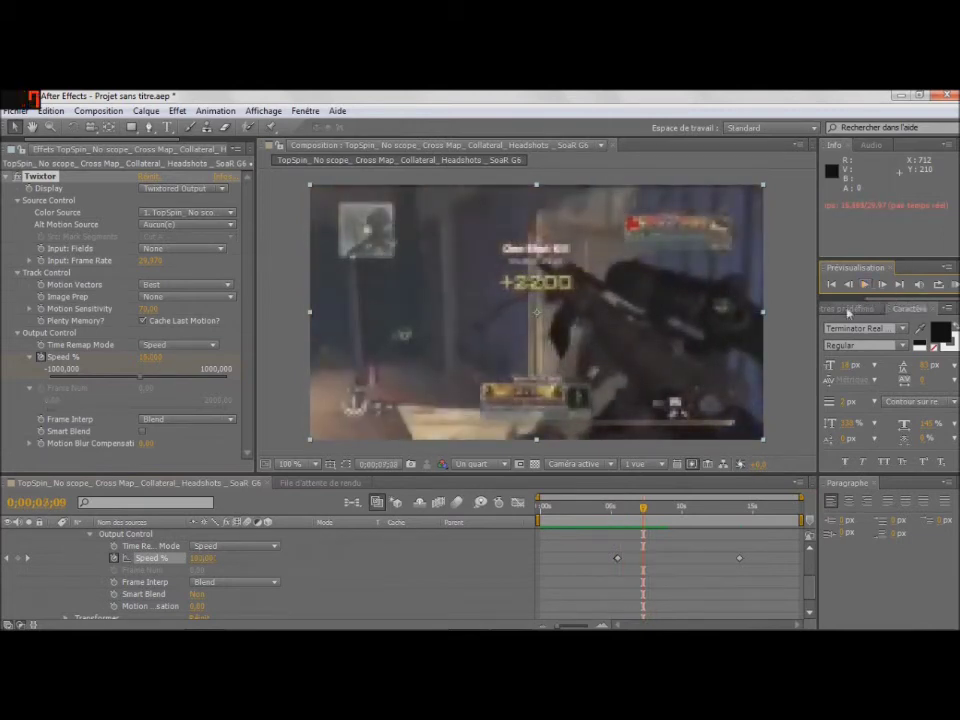
# Step: Step frame by frame from 0;00;05;08 to 0;00;05;19 to examine the transition into slow motion
pyautogui.click(615, 518)
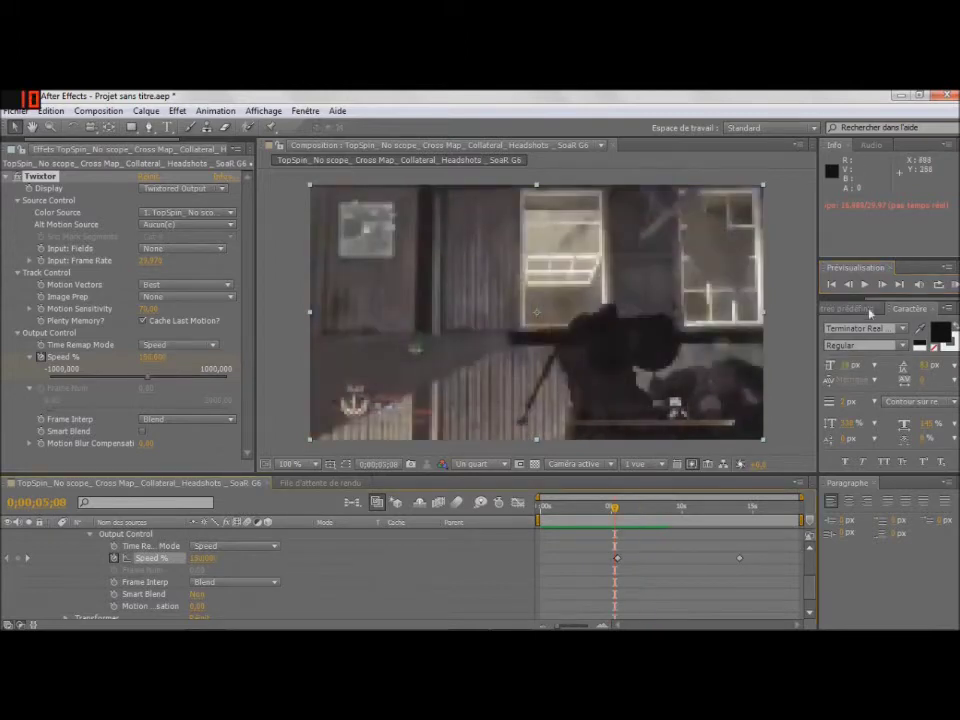
pyautogui.click(882, 285)
pyautogui.click(882, 285)
pyautogui.click(882, 285)
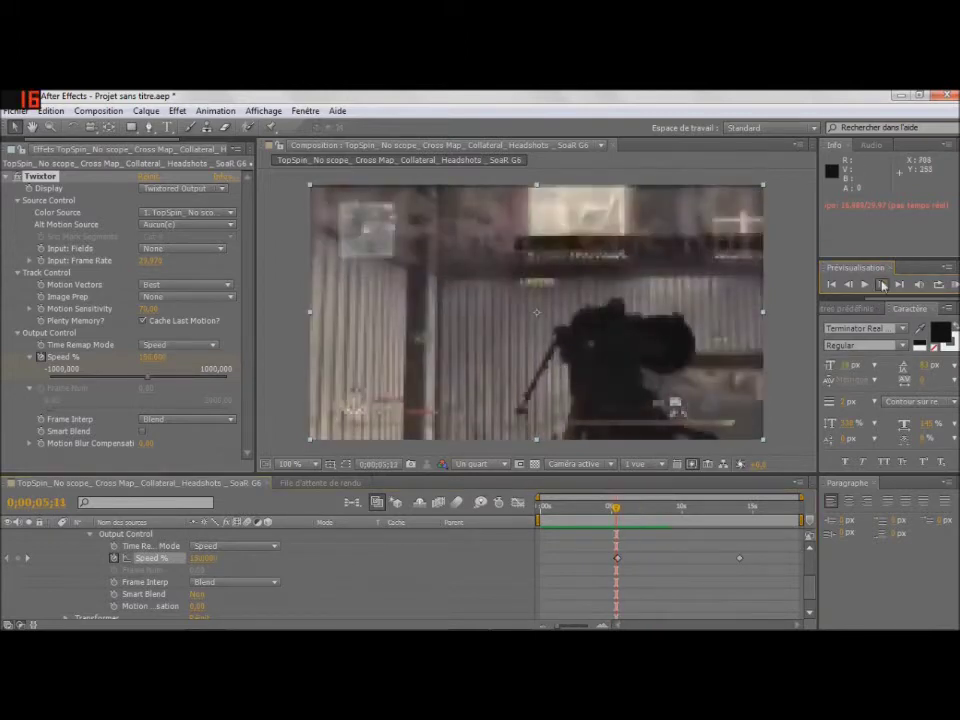
pyautogui.click(882, 285)
pyautogui.click(882, 285)
pyautogui.click(882, 285)
pyautogui.click(882, 285)
pyautogui.click(882, 285)
pyautogui.click(882, 285)
pyautogui.click(882, 285)
pyautogui.click(882, 285)
# Step: In Twixtor's Track Control, set Motion Sensitivity to 25 and turn off Plenty Memory
pyautogui.scroll(3, 88, 579)
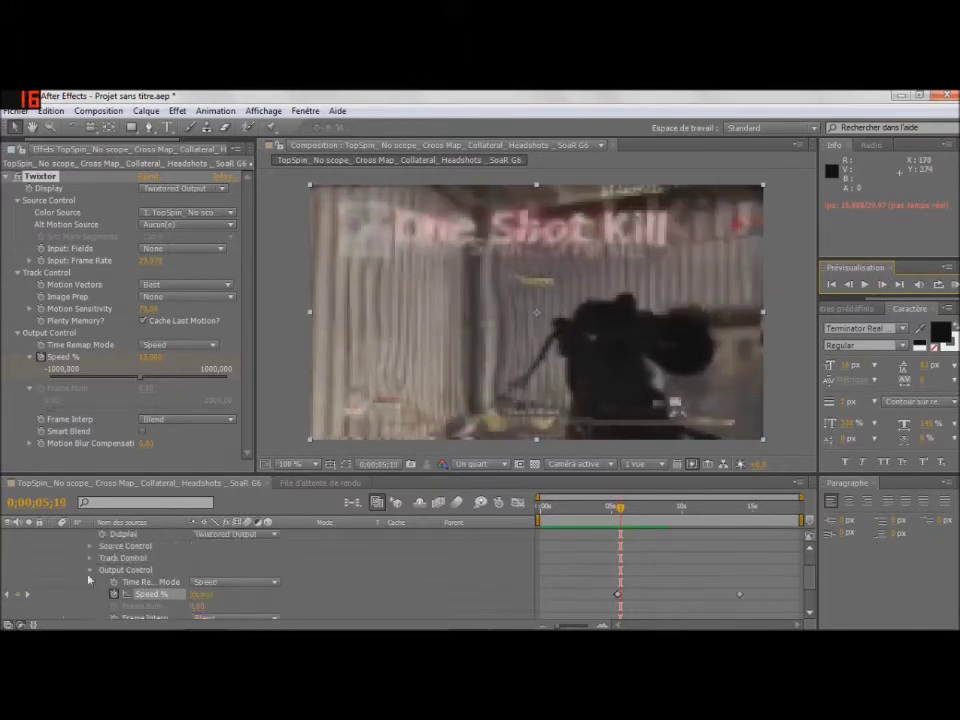
pyautogui.click(89, 559)
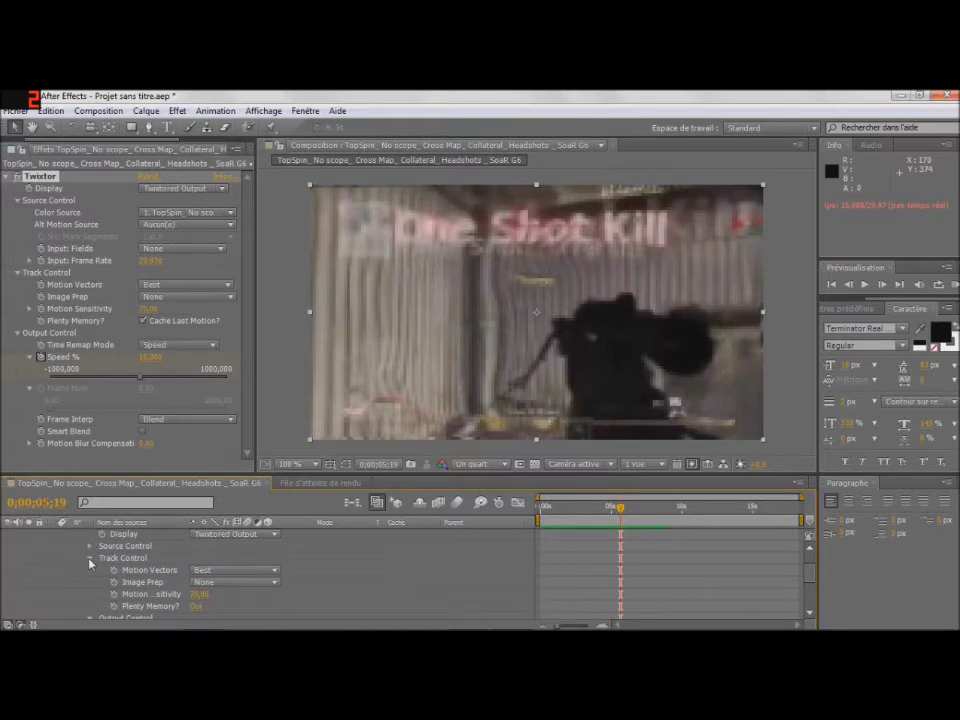
pyautogui.click(200, 594)
pyautogui.write('25')
pyautogui.click(227, 600)
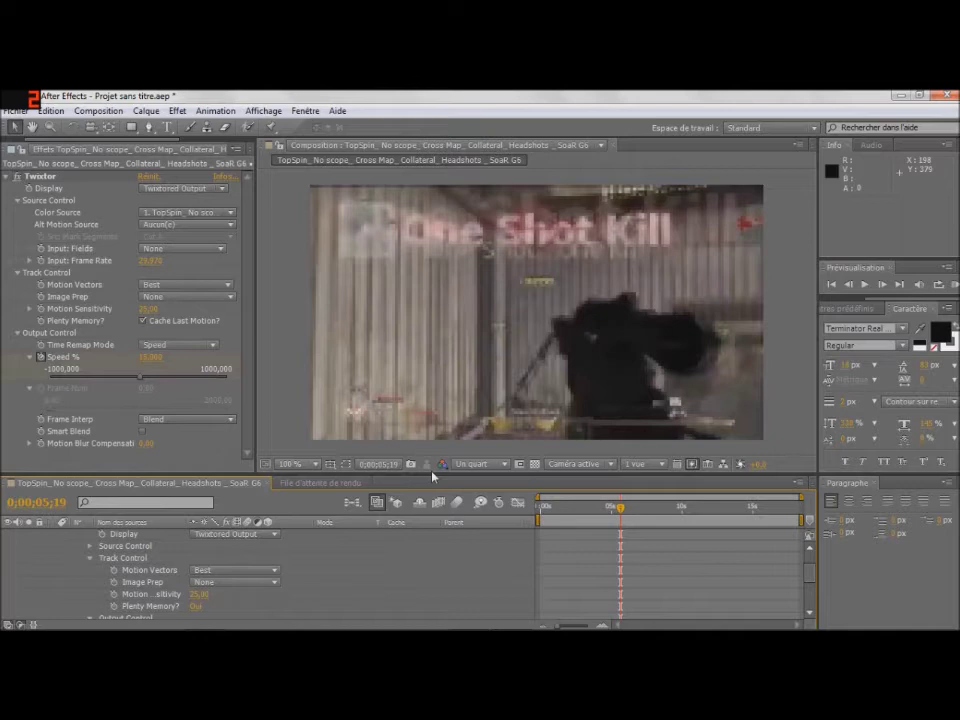
pyautogui.click(150, 606)
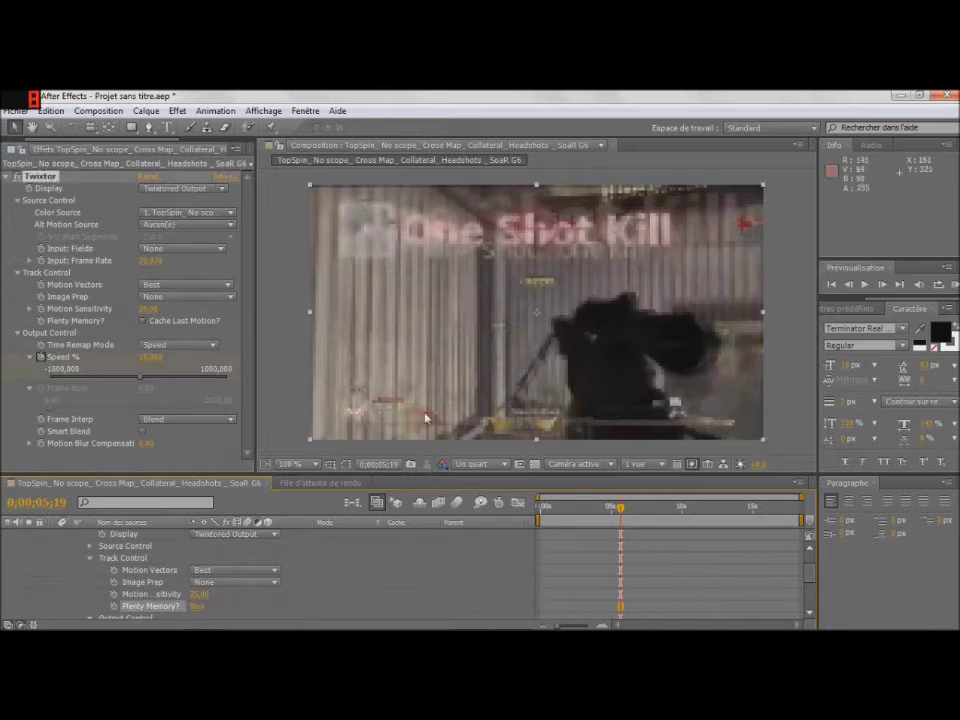
# Step: Compare the composition preview at full resolution (Intégrale) and at quarter resolution (Un quart)
pyautogui.click(498, 464)
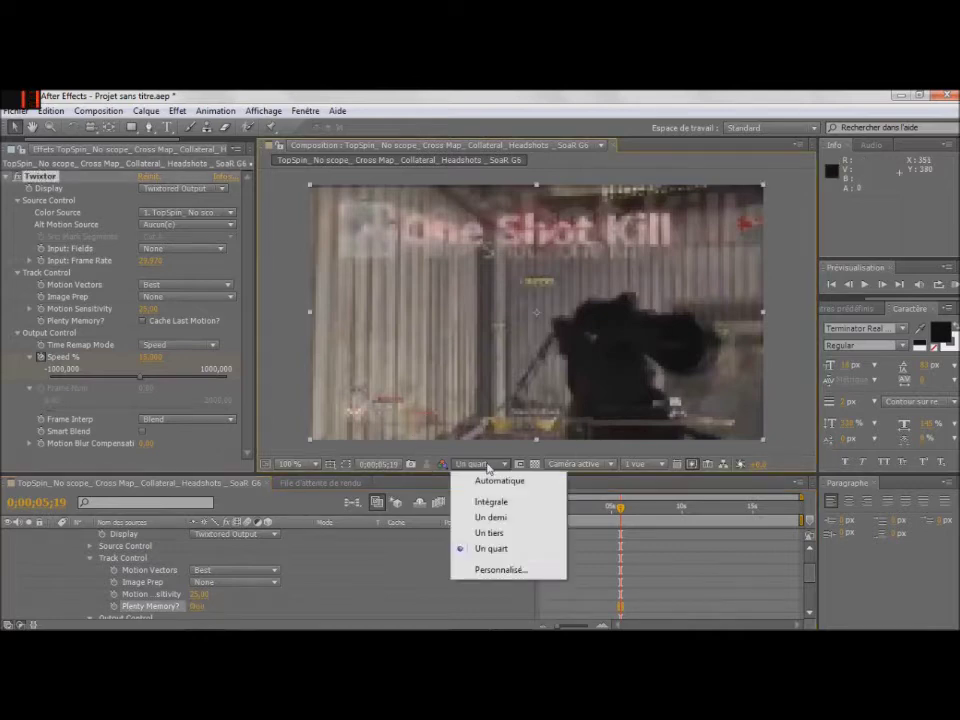
pyautogui.click(488, 500)
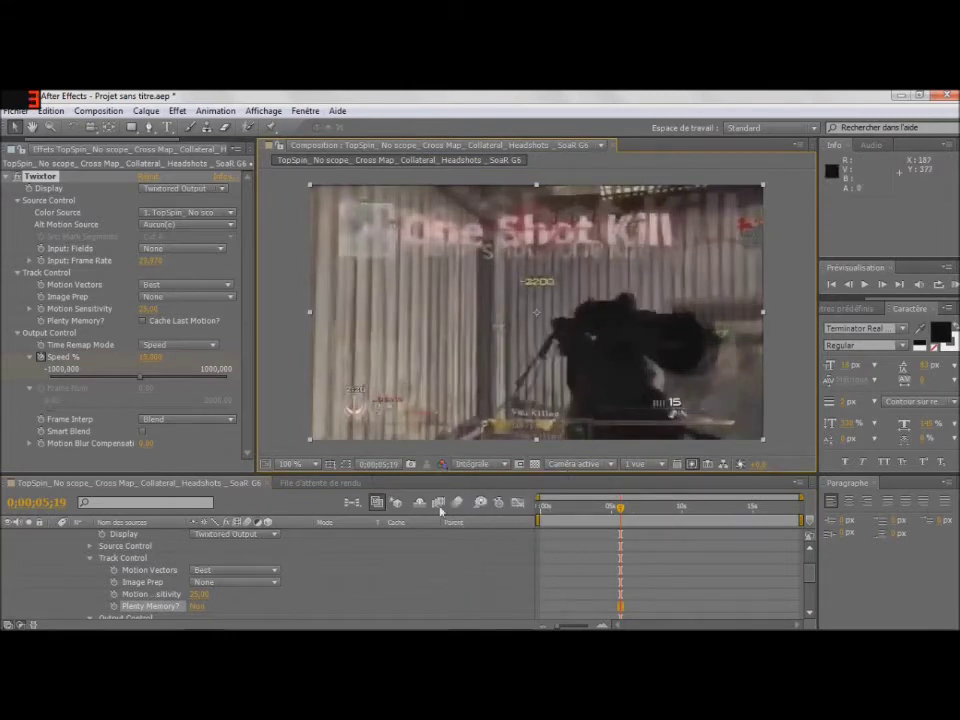
pyautogui.click(474, 464)
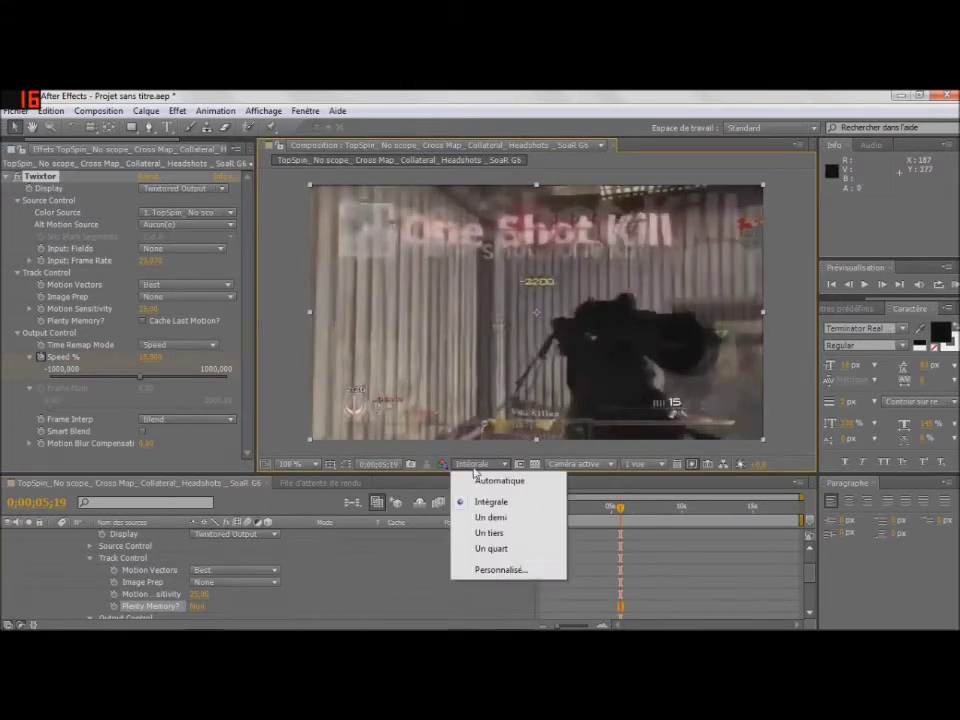
pyautogui.click(492, 549)
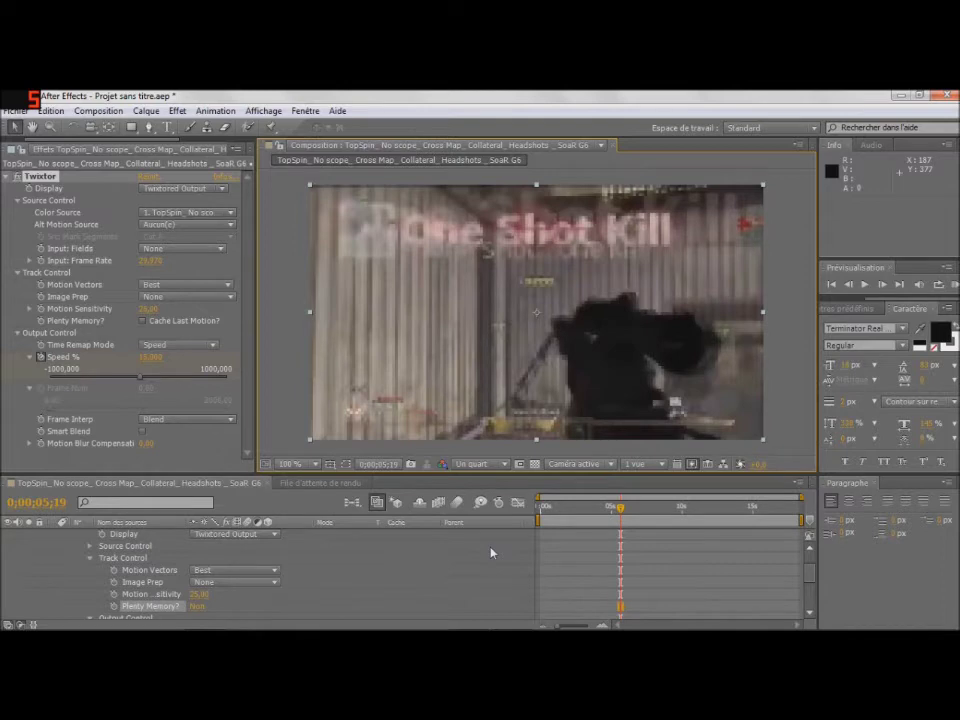
# Step: In Twixtor's Source Control, set Input: Frame Rate to 59,950
pyautogui.scroll(-2, 211, 562)
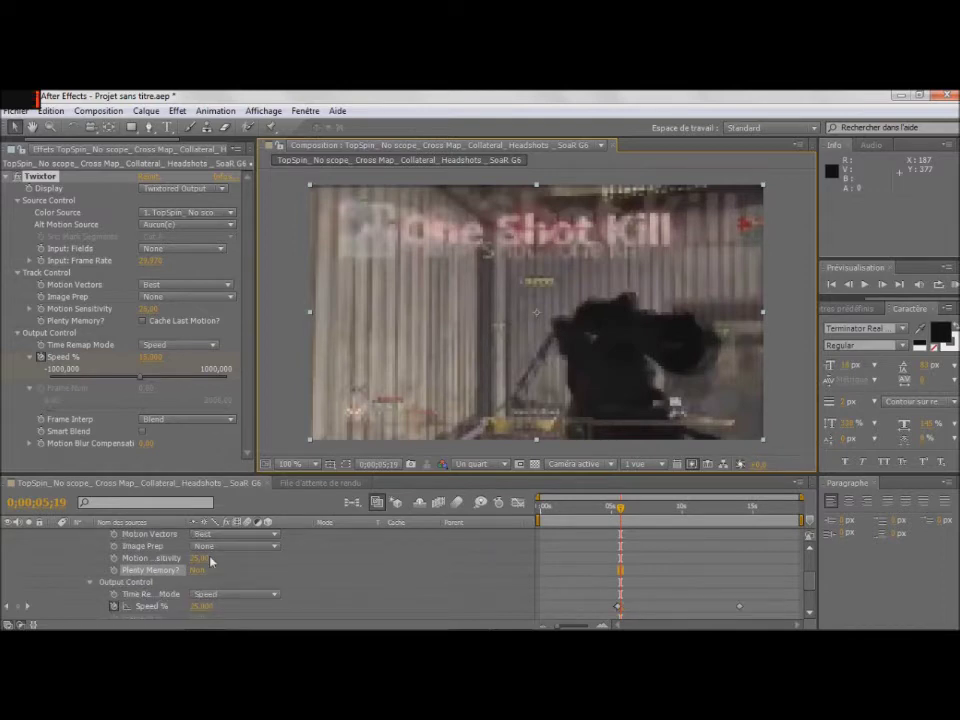
pyautogui.scroll(2, 211, 562)
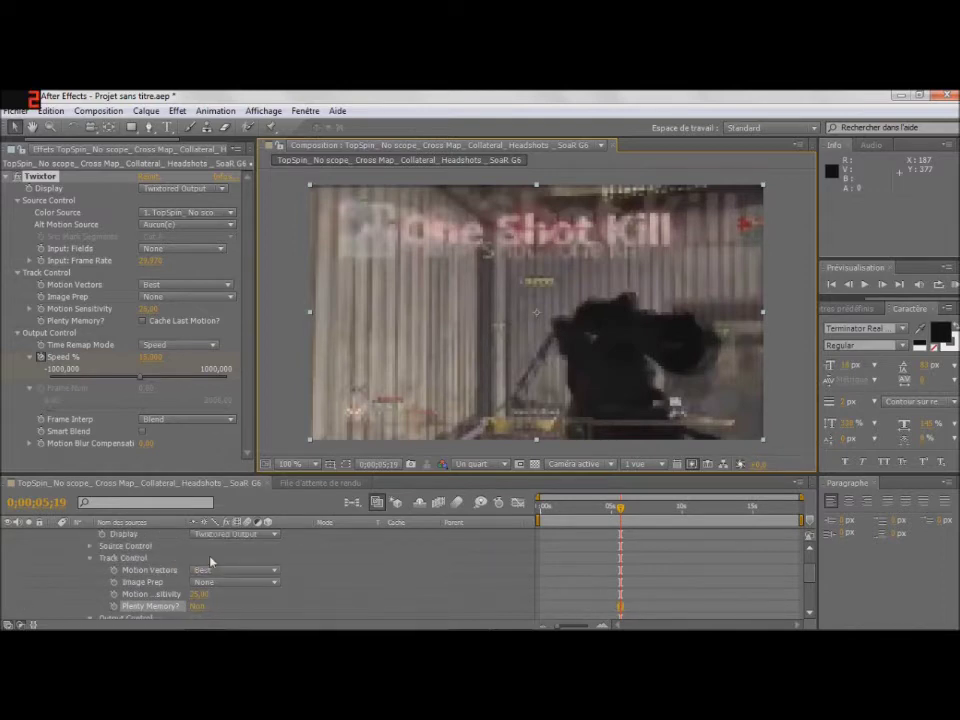
pyautogui.click(89, 558)
pyautogui.click(89, 546)
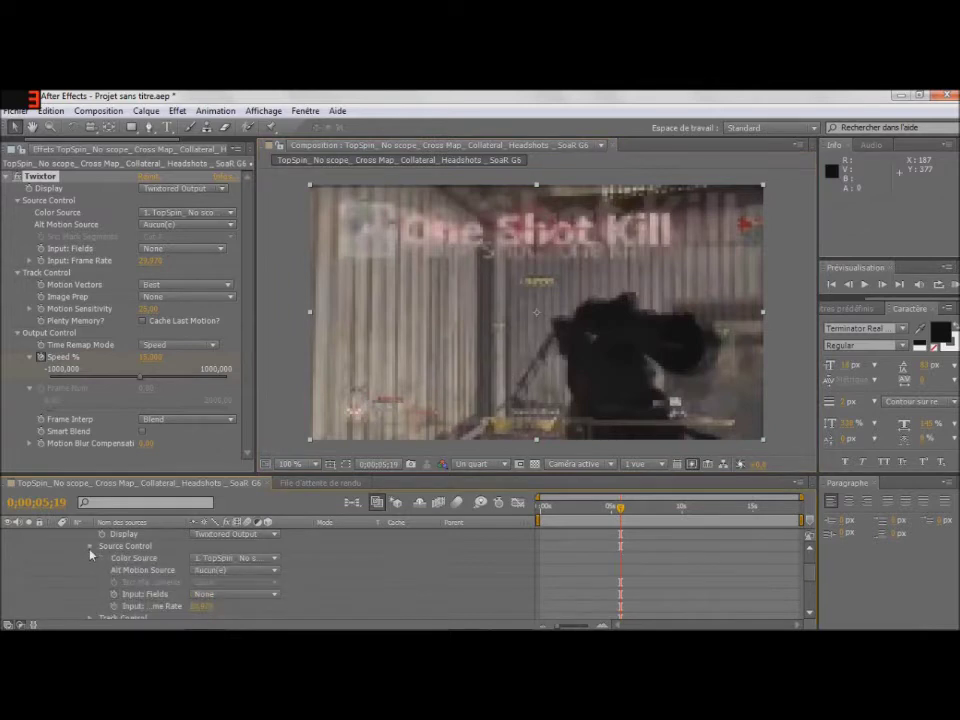
pyautogui.click(202, 606)
pyautogui.write('25')
pyautogui.write(',')
pyautogui.write('94')
pyautogui.press('Return')
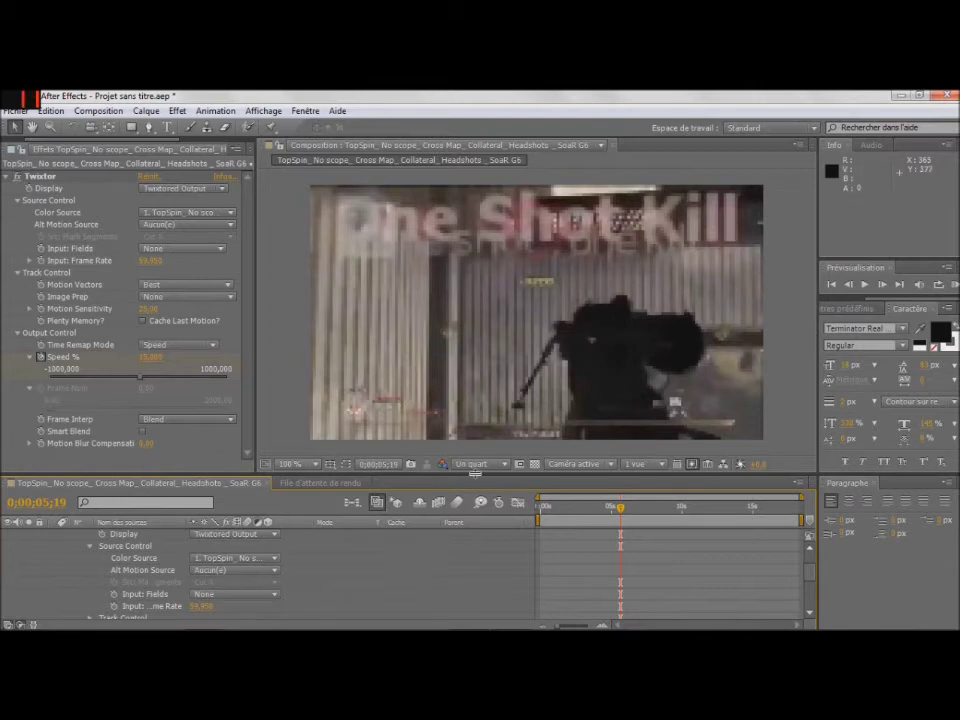
pyautogui.click(215, 559)
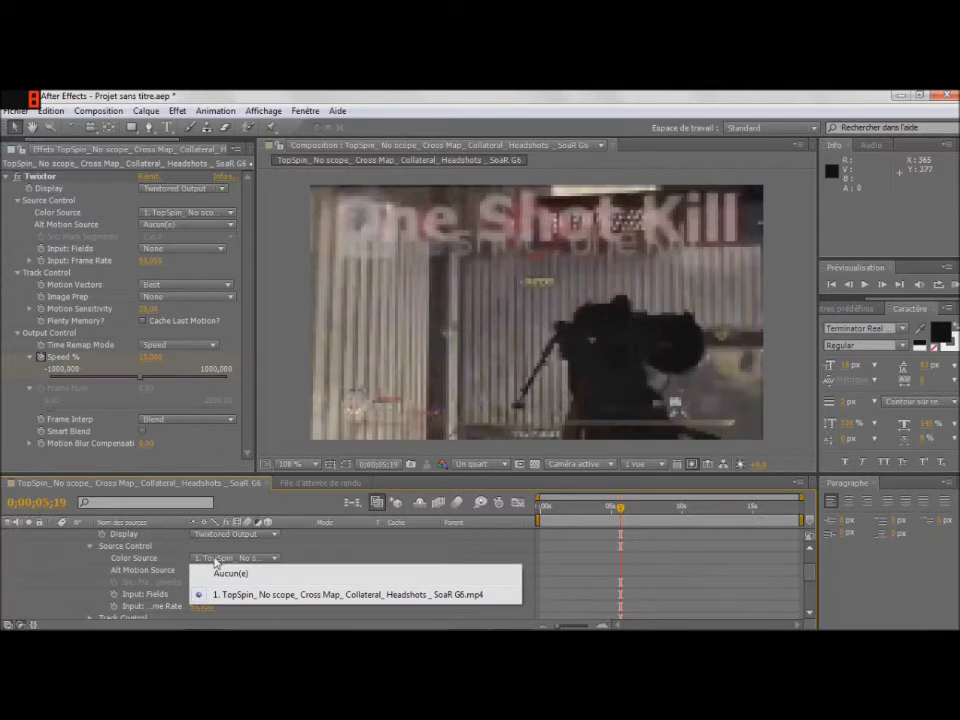
pyautogui.click(215, 562)
pyautogui.click(274, 595)
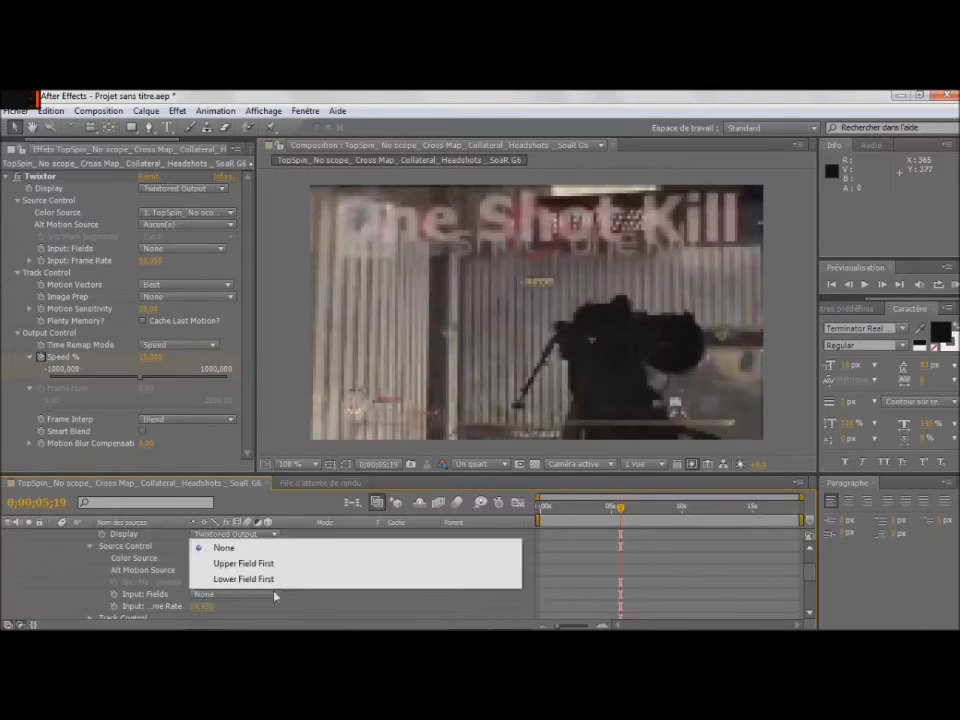
pyautogui.click(305, 600)
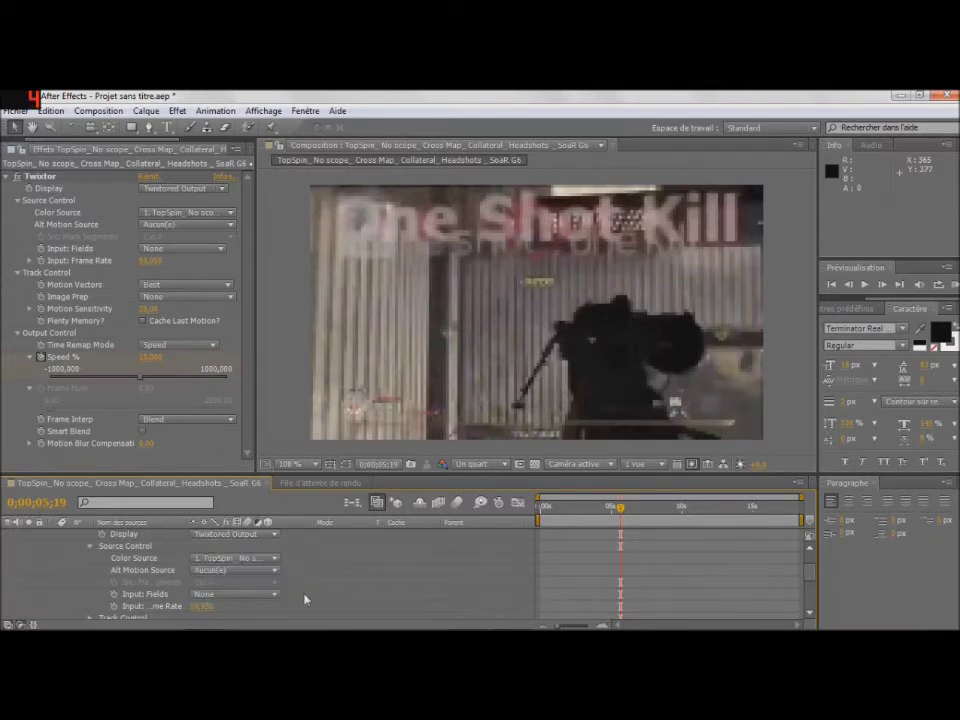
# Step: In Twixtor's Track Control, set Image Prep to Contrast/Edge Enhance
pyautogui.scroll(2, 302, 590)
pyautogui.click(90, 583)
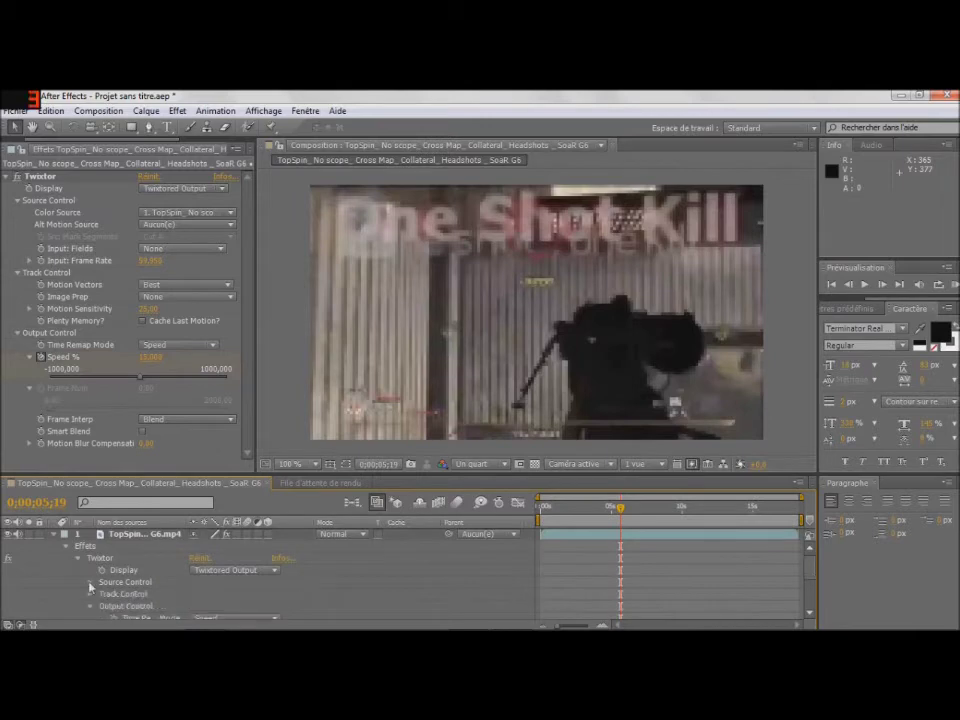
pyautogui.click(90, 594)
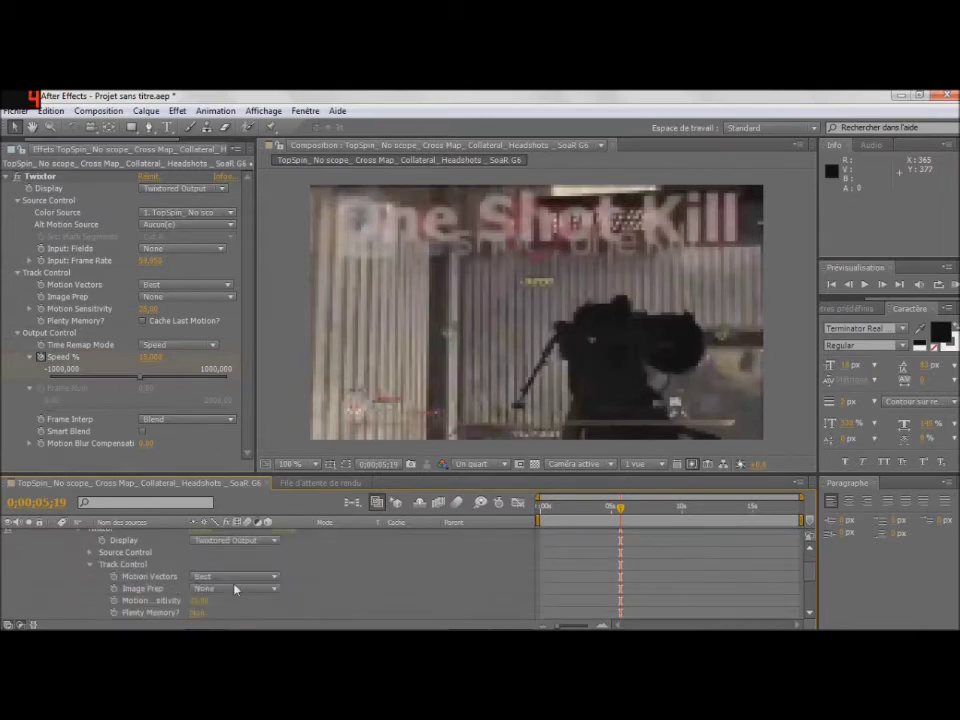
pyautogui.click(250, 589)
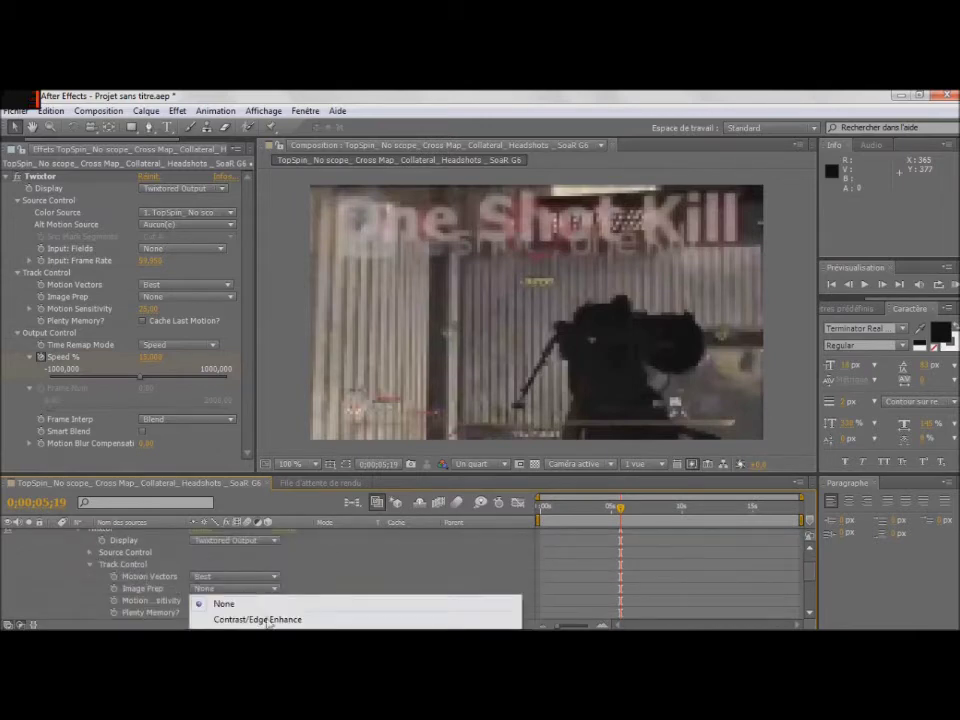
pyautogui.click(268, 620)
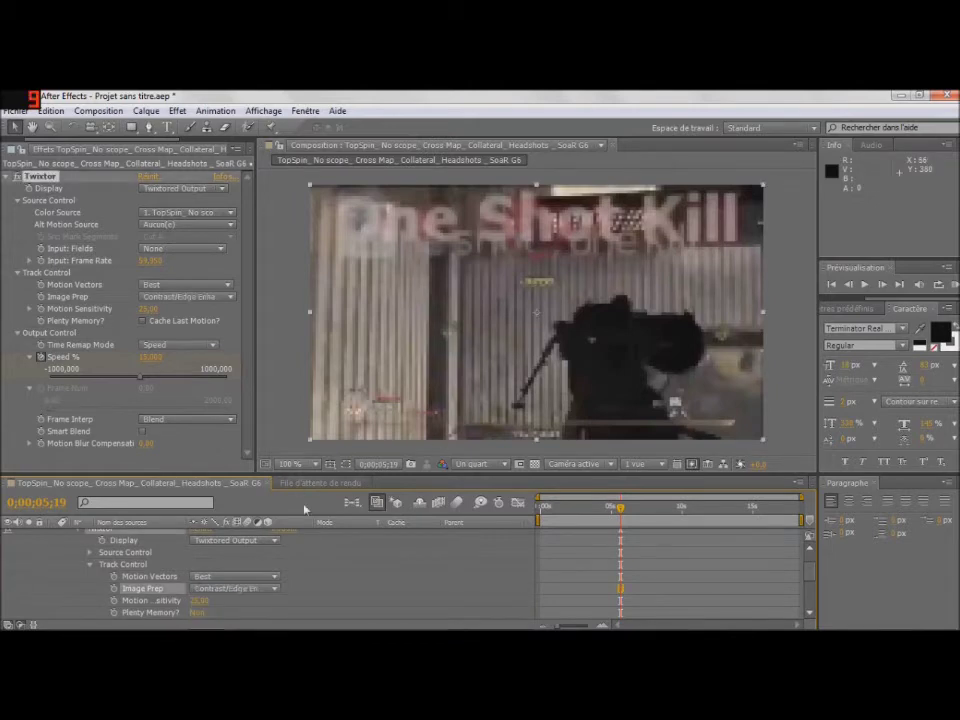
# Step: Review Twixtor's Output Control settings, then jump to the next Speed % keyframe and back to the one at 0;00;05;14
pyautogui.scroll(-2, 318, 526)
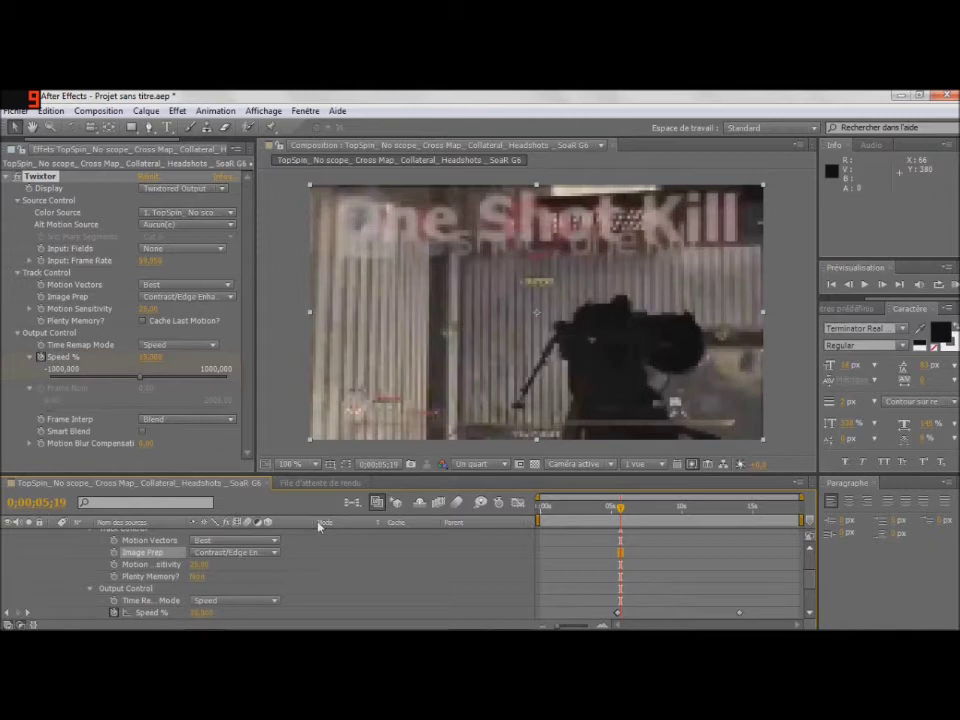
pyautogui.scroll(-2, 312, 545)
pyautogui.scroll(-2, 306, 566)
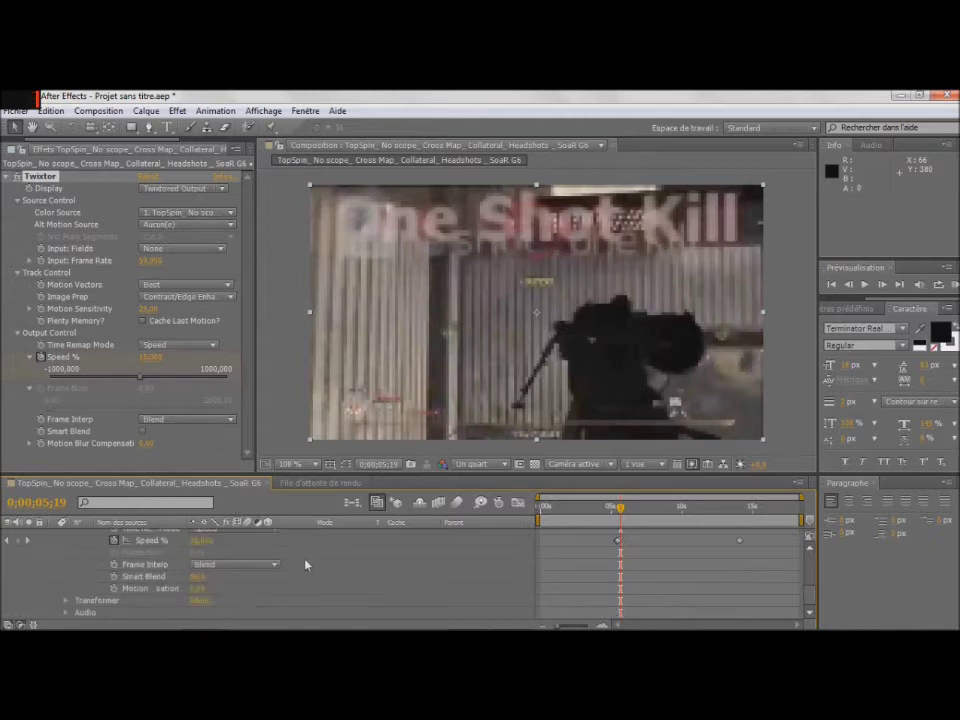
pyautogui.scroll(2, 318, 560)
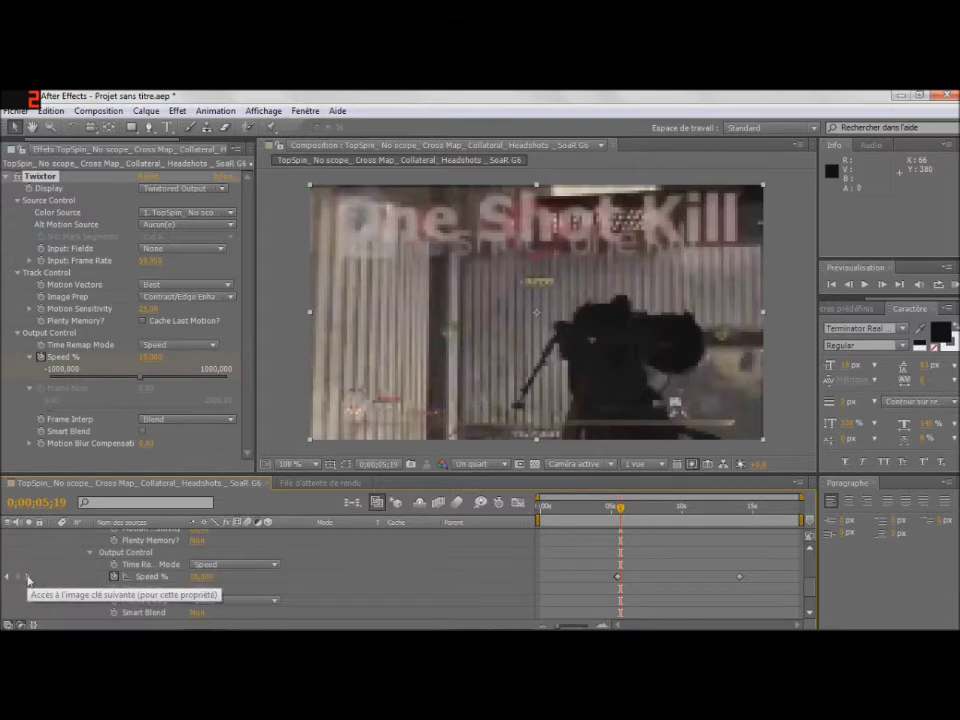
pyautogui.click(27, 577)
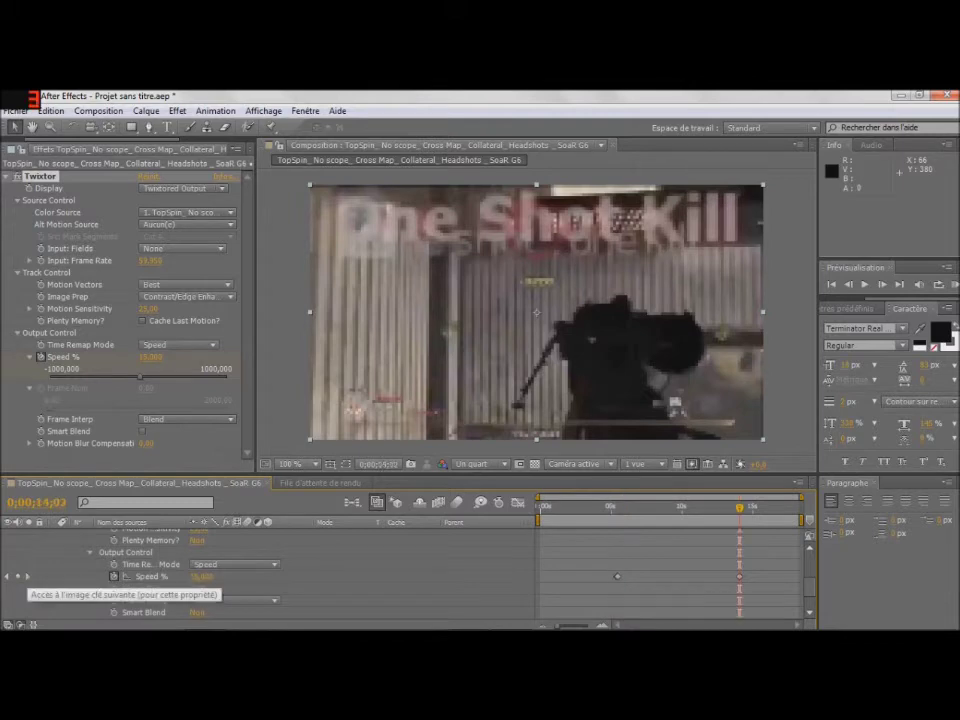
pyautogui.click(9, 580)
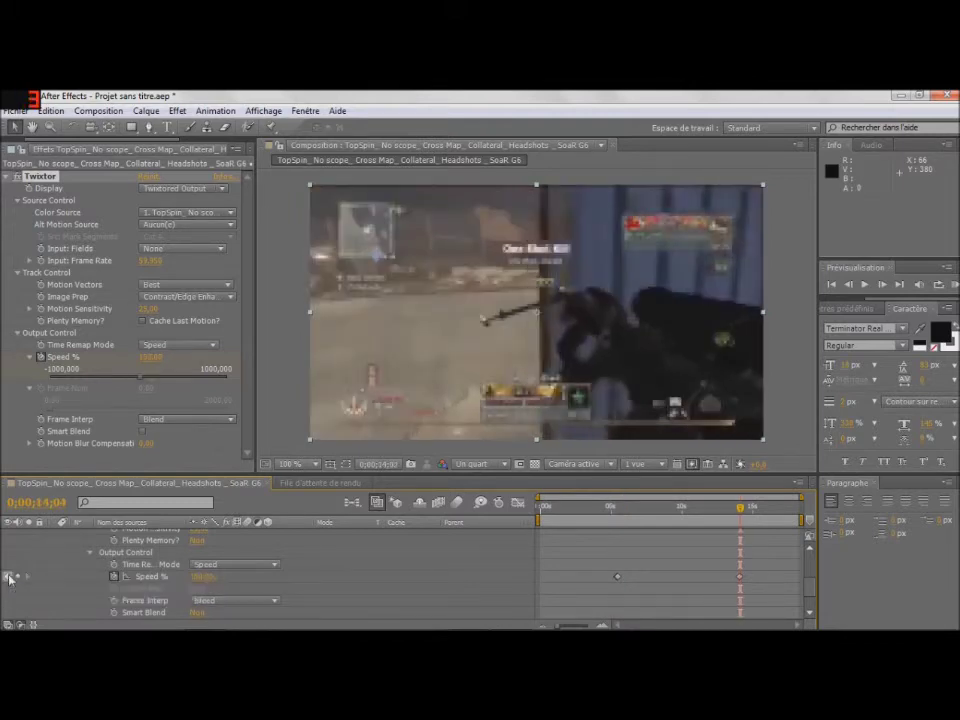
# Step: Preview the slow-motion section from 0;00;05;12 and replay it from near the first Speed % keyframe
pyautogui.click(614, 504)
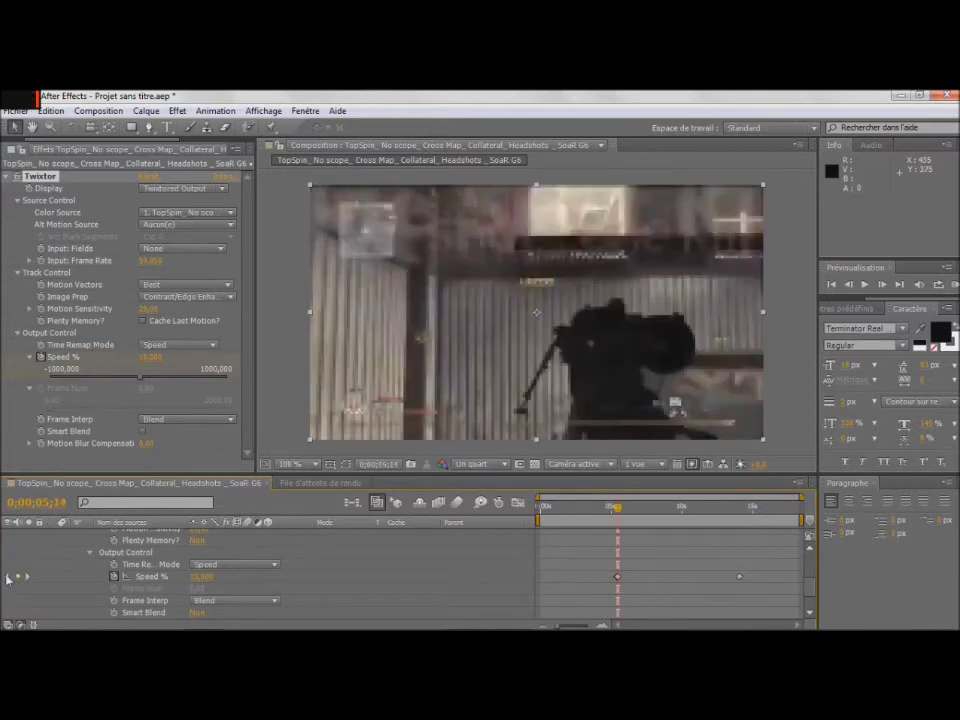
pyautogui.click(865, 284)
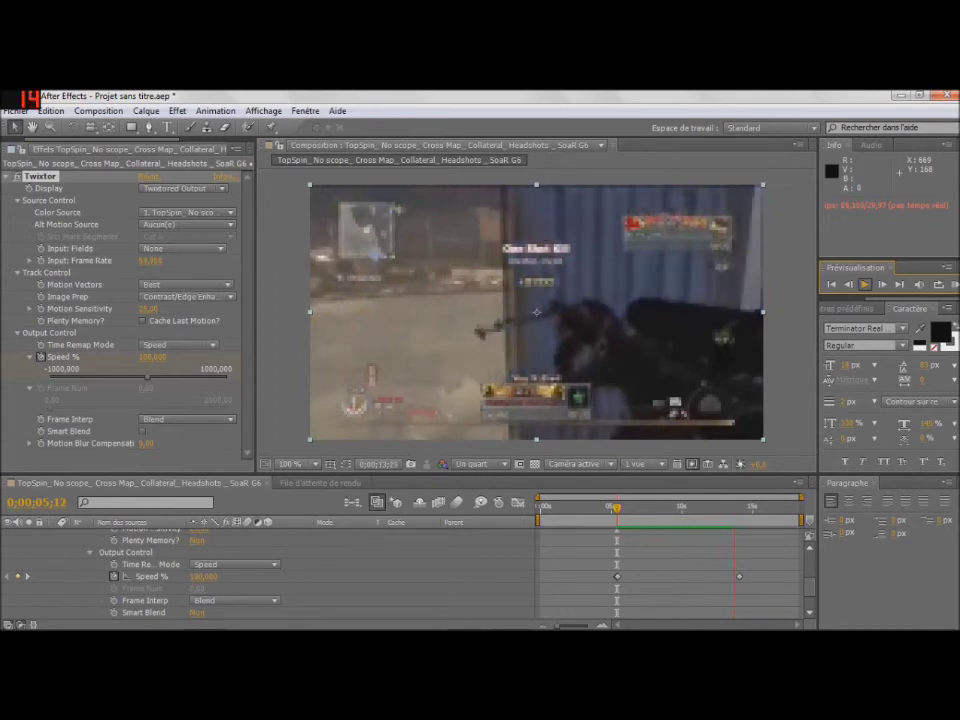
pyautogui.press('space')
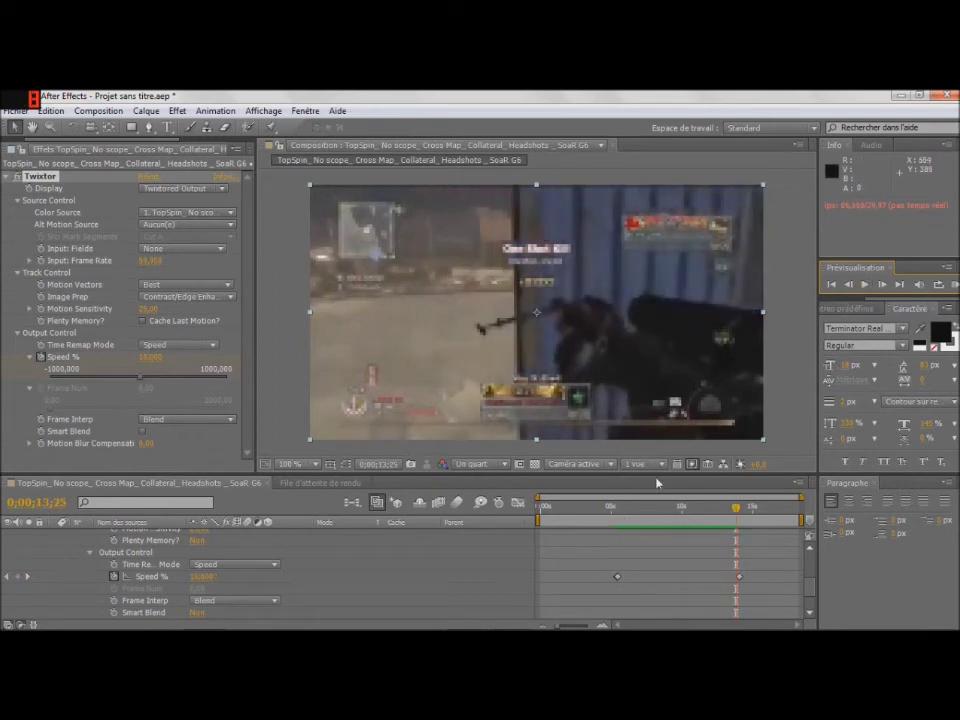
pyautogui.click(615, 522)
pyautogui.click(866, 285)
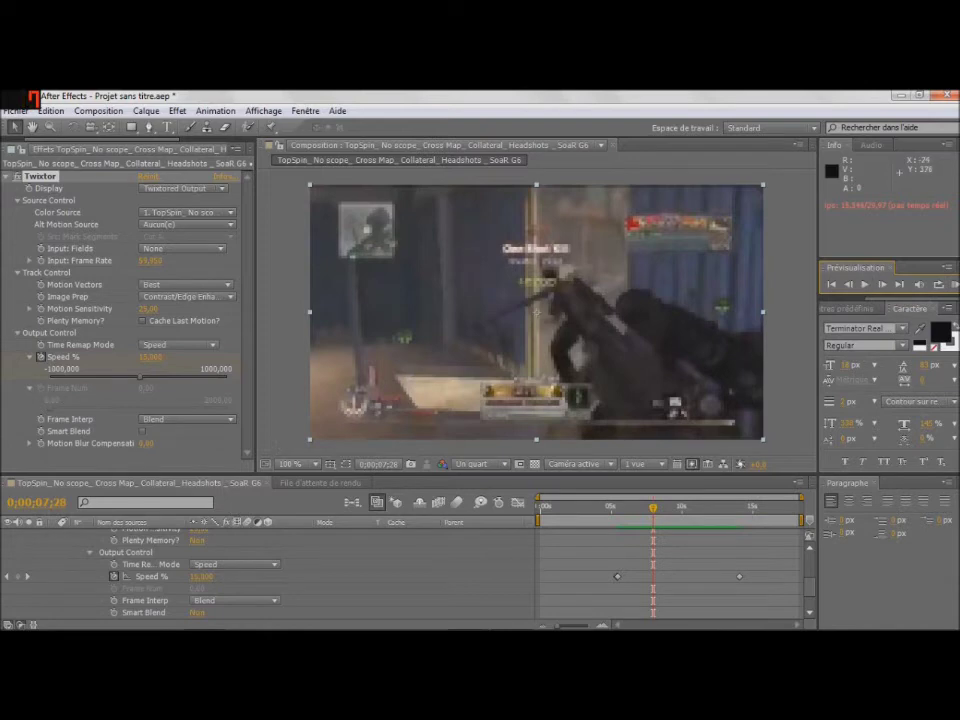
# Step: Set Twixtor's Motion Sensitivity to 100
pyautogui.scroll(1, 248, 556)
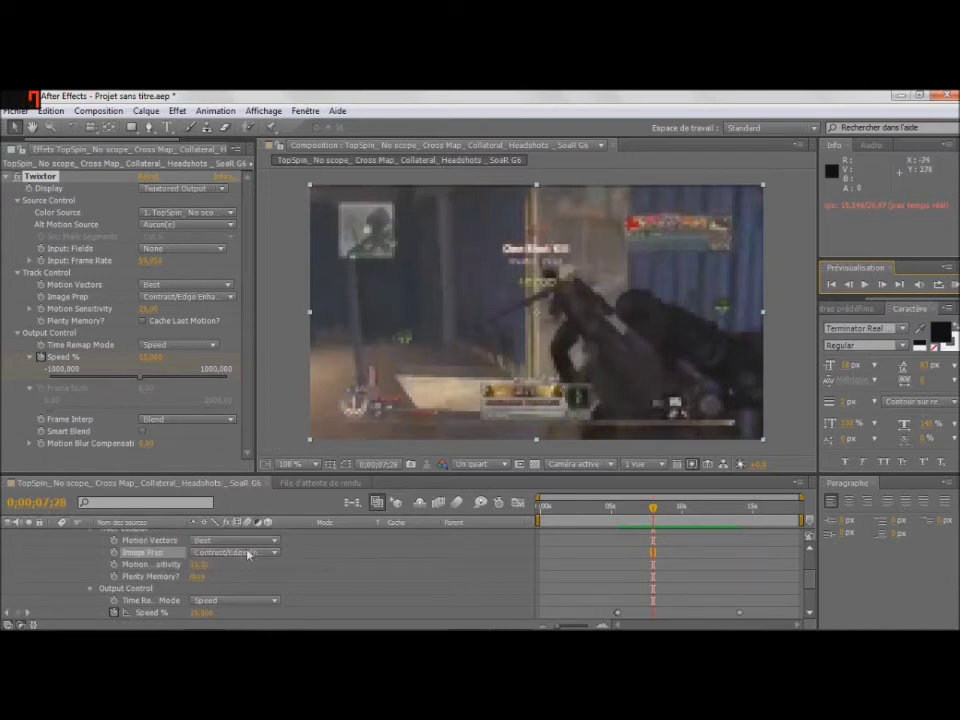
pyautogui.click(248, 567)
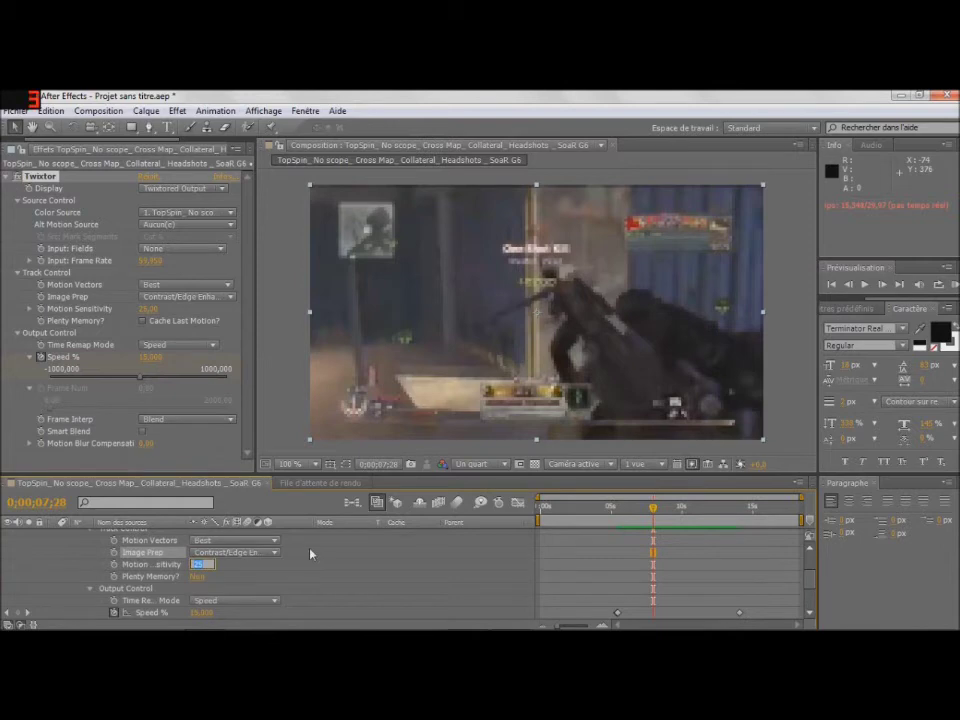
pyautogui.write('2')
pyautogui.press('BackSpace')
pyautogui.write('100')
pyautogui.click(793, 310)
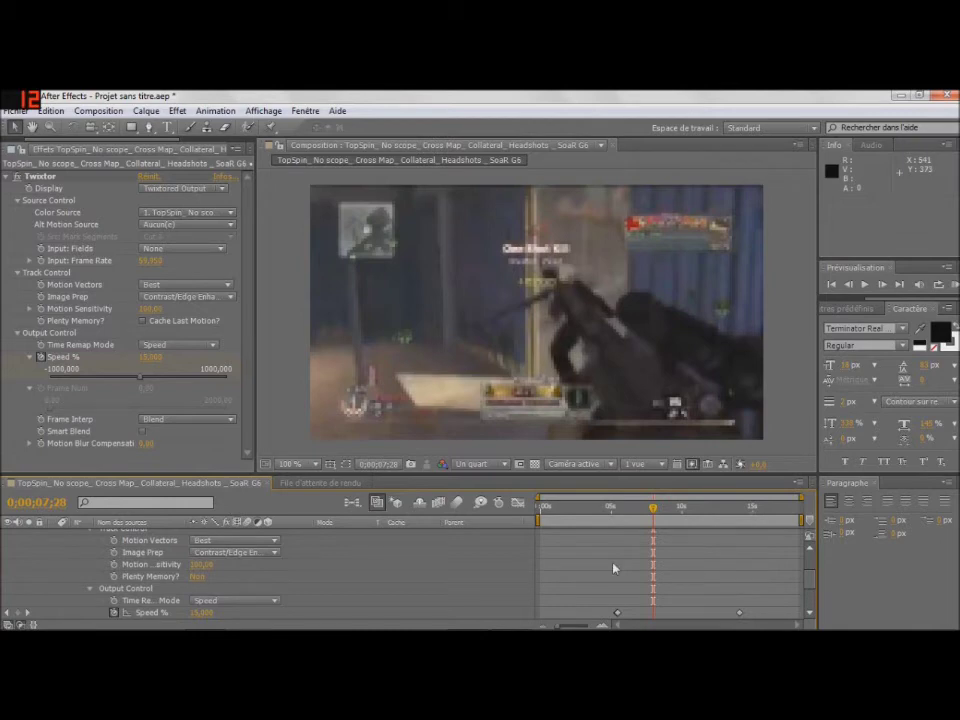
# Step: Preview the slow motion from the Speed % keyframe at 0;00;05;14 up to 0;00;08;27
pyautogui.press('j')
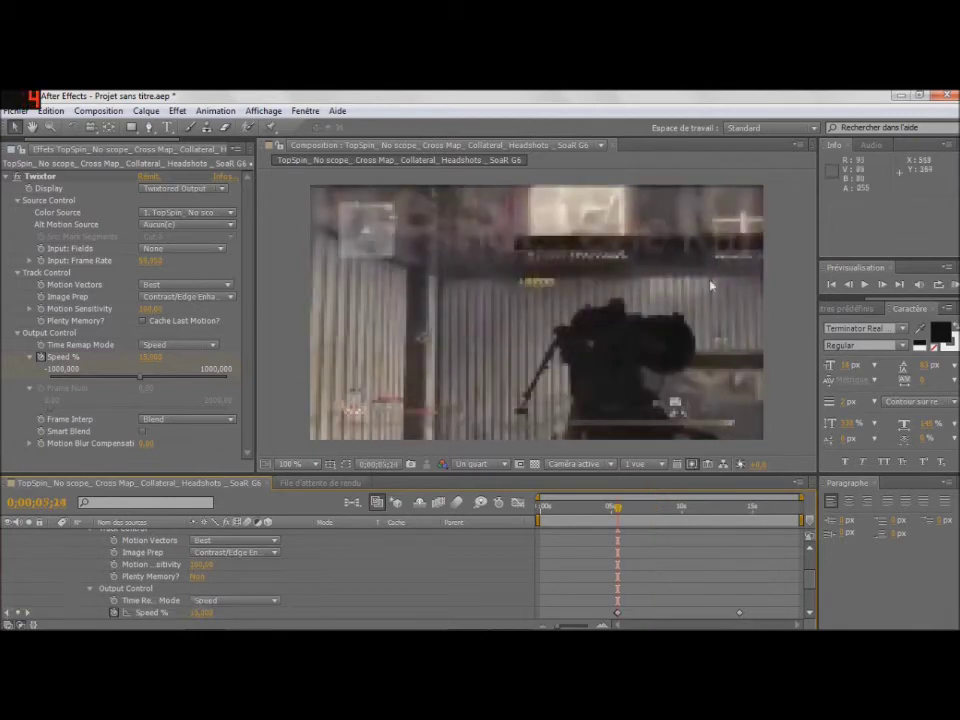
pyautogui.press('space')
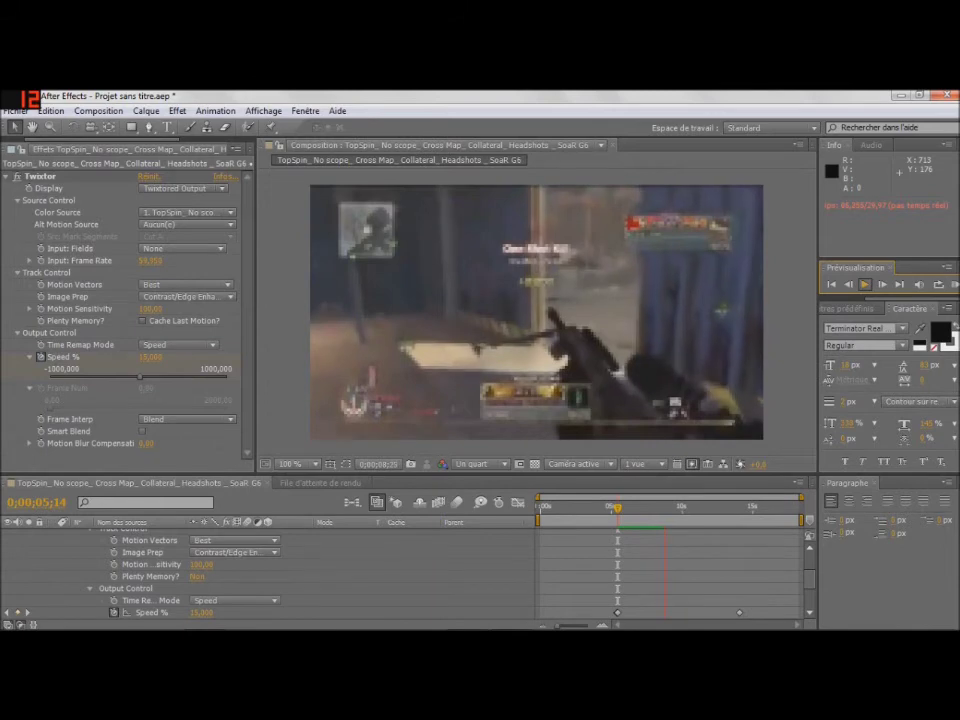
pyautogui.press('space')
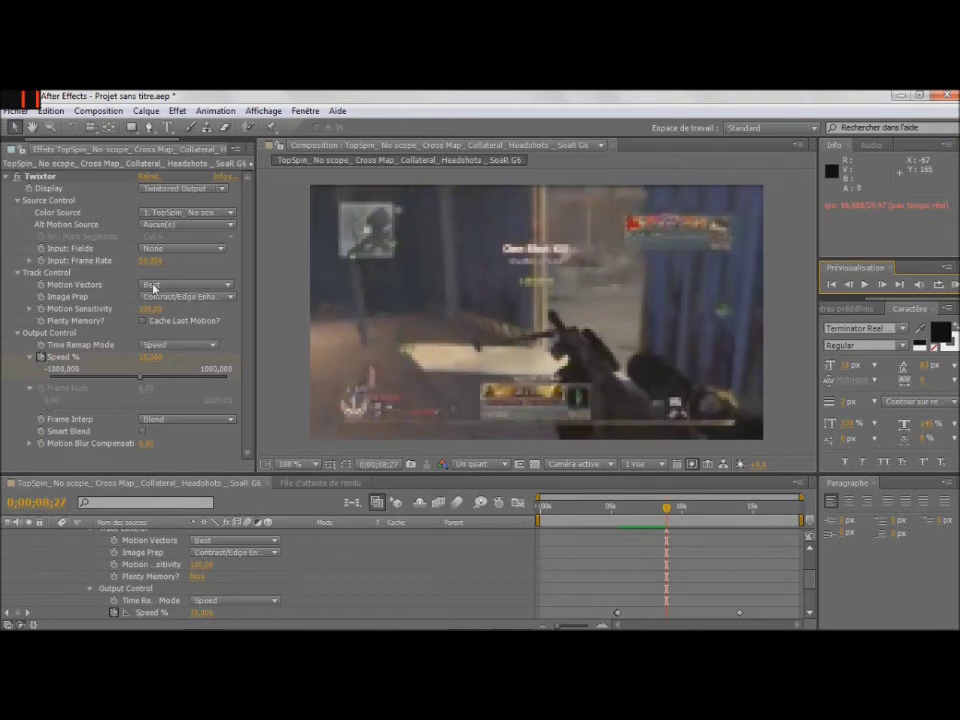
# Step: In Twixtor's Output Control, set Motion Blur Compensation to 1,00
pyautogui.click(30, 443)
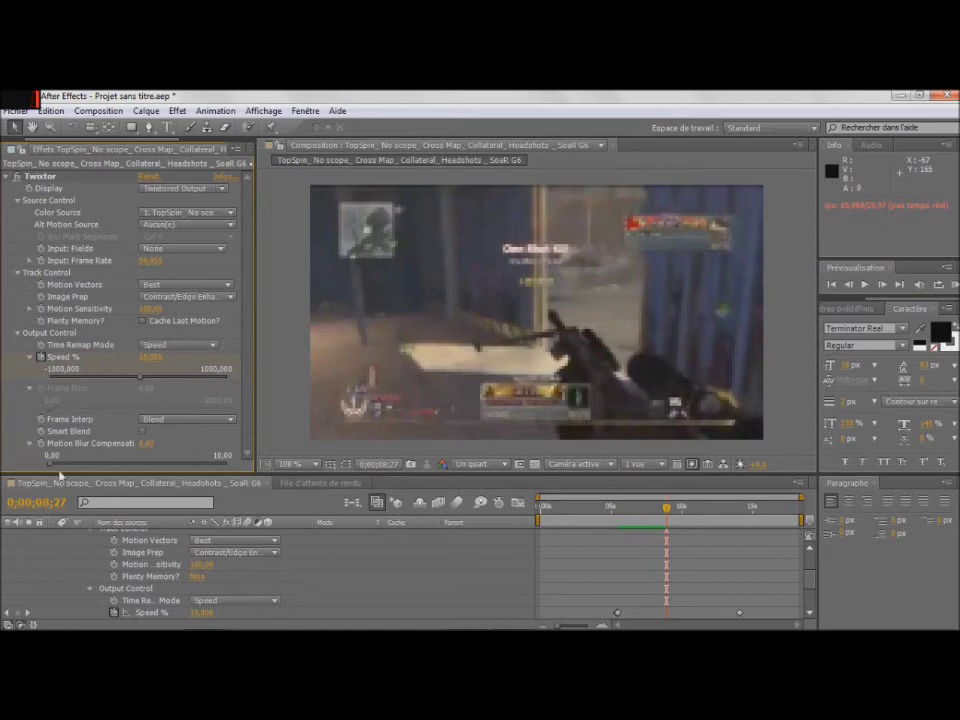
pyautogui.moveTo(50, 464); pyautogui.dragTo(64, 474)
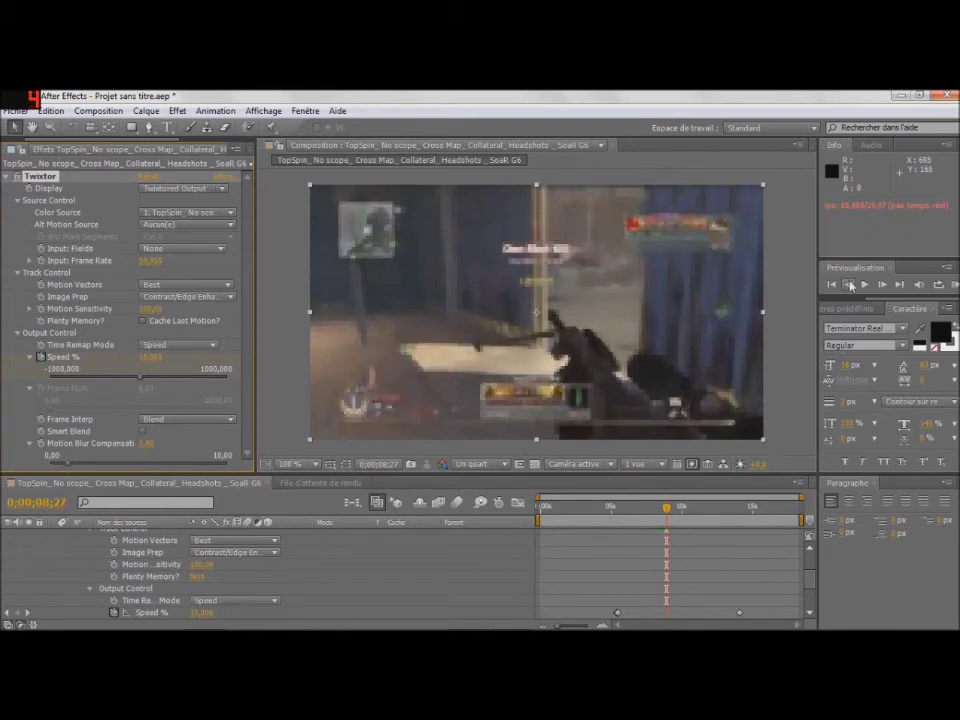
# Step: Set Twixtor's Motion Sensitivity to 25 and return to the start of the composition
pyautogui.click(202, 564)
pyautogui.write('25')
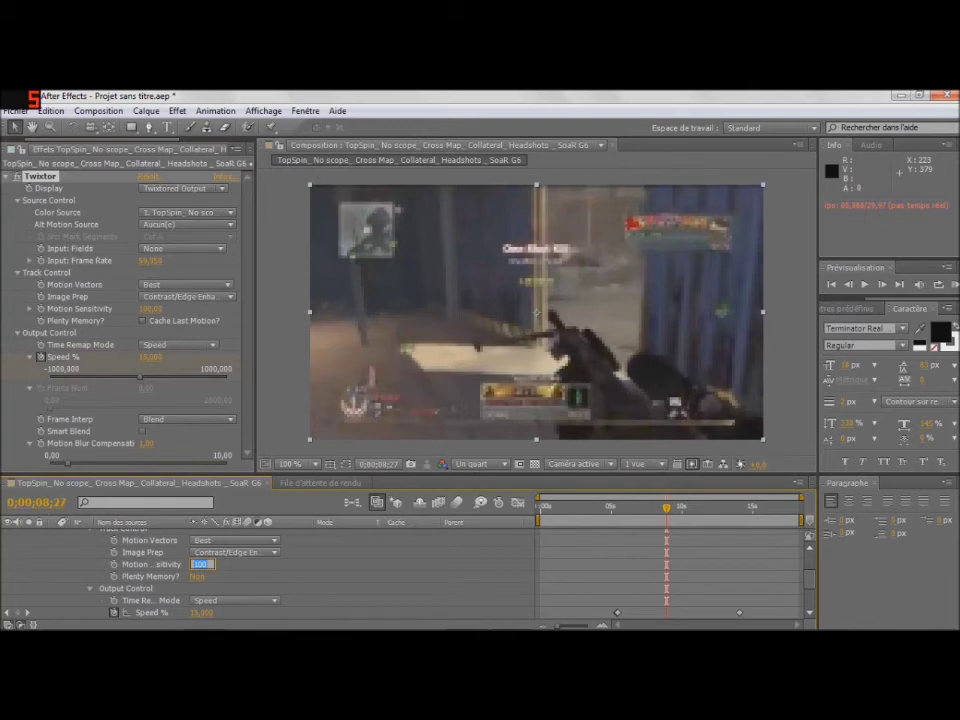
pyautogui.press('Return')
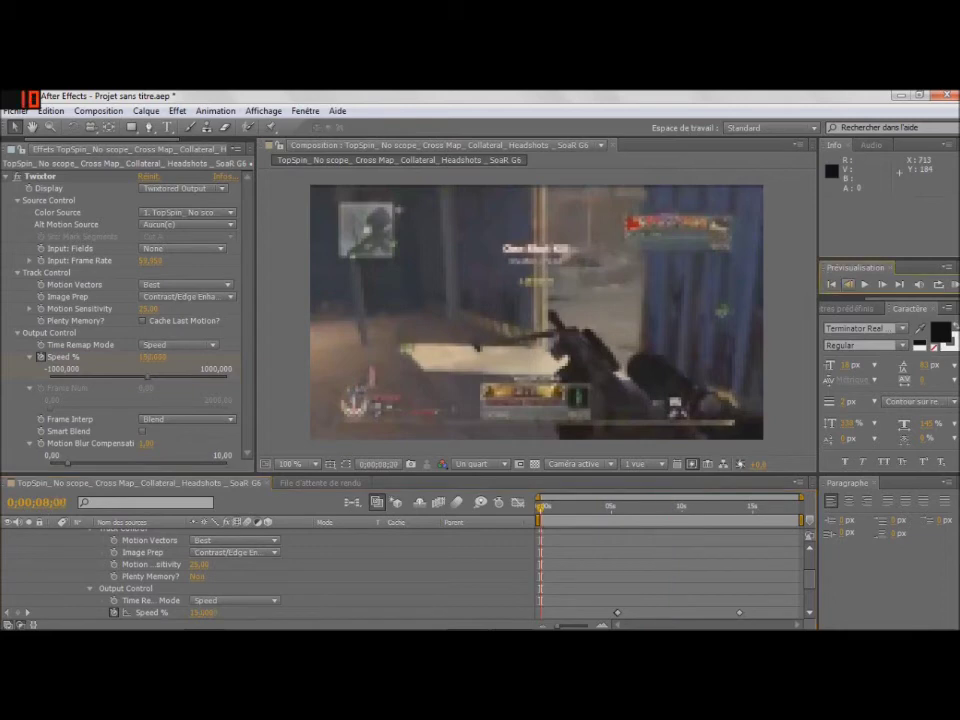
pyautogui.click(833, 285)
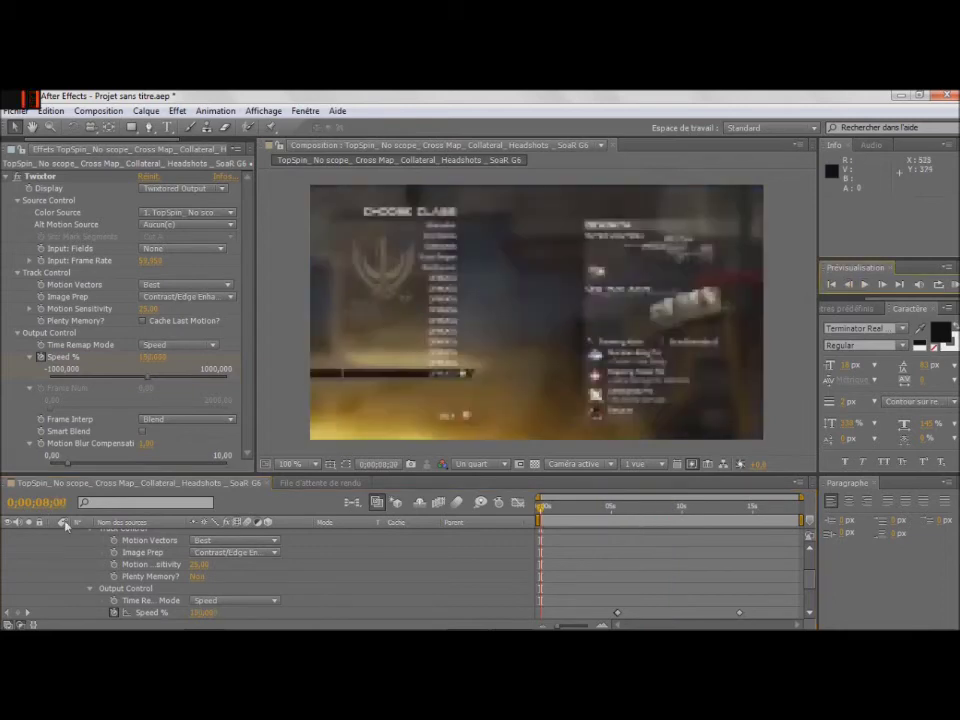
# Step: Preview the slow motion twice from around the first Speed % keyframe, stopping the second playback at 0;00;09;12
pyautogui.click(617, 506)
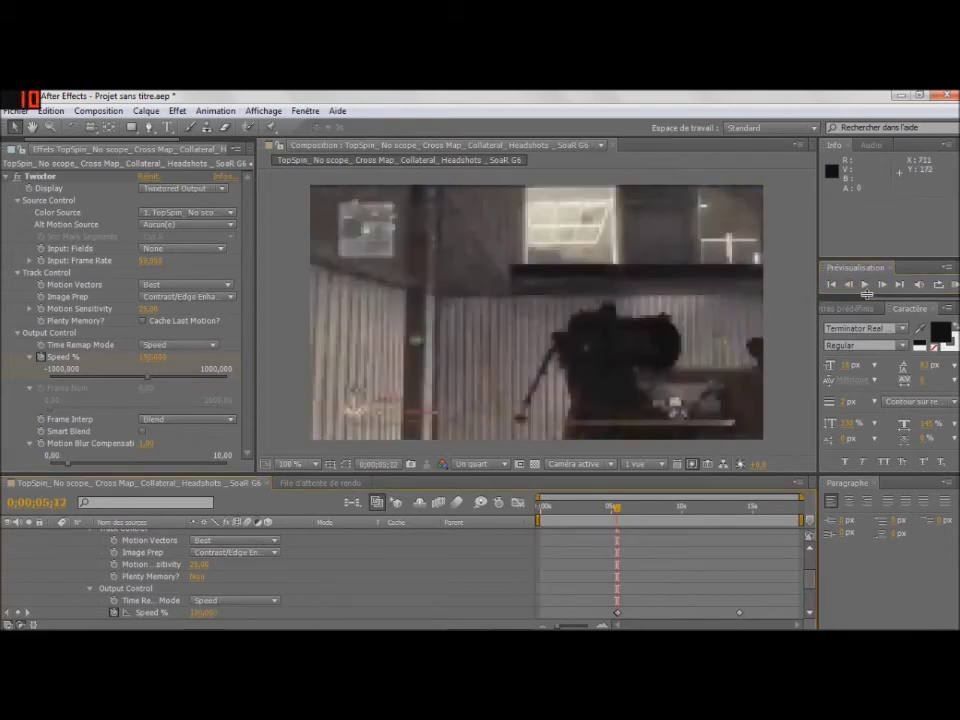
pyautogui.click(867, 287)
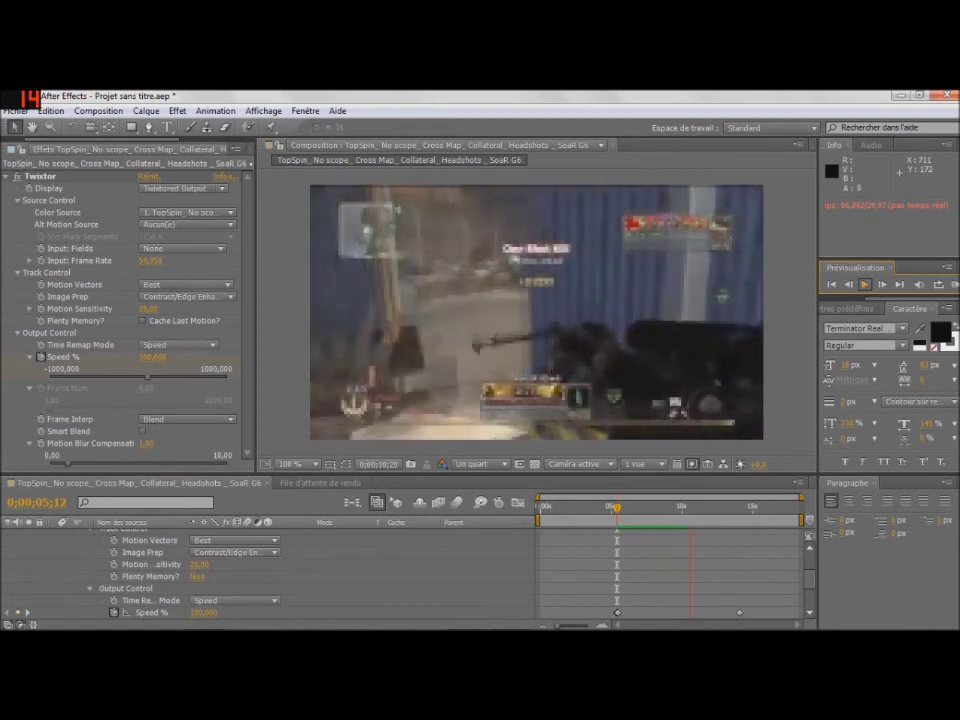
pyautogui.press('space')
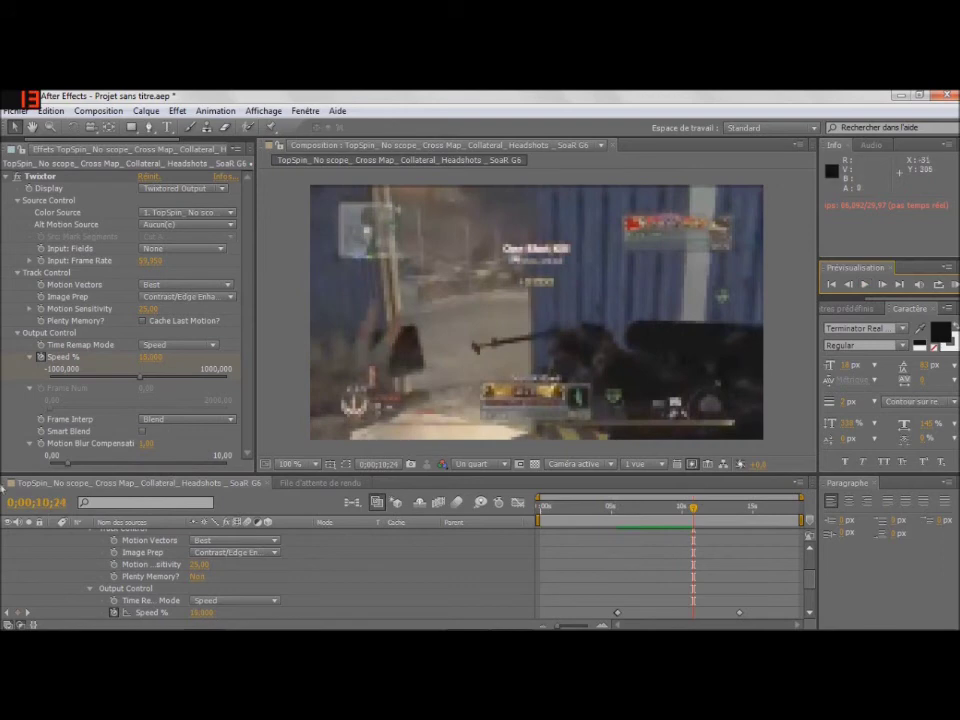
pyautogui.click(866, 285)
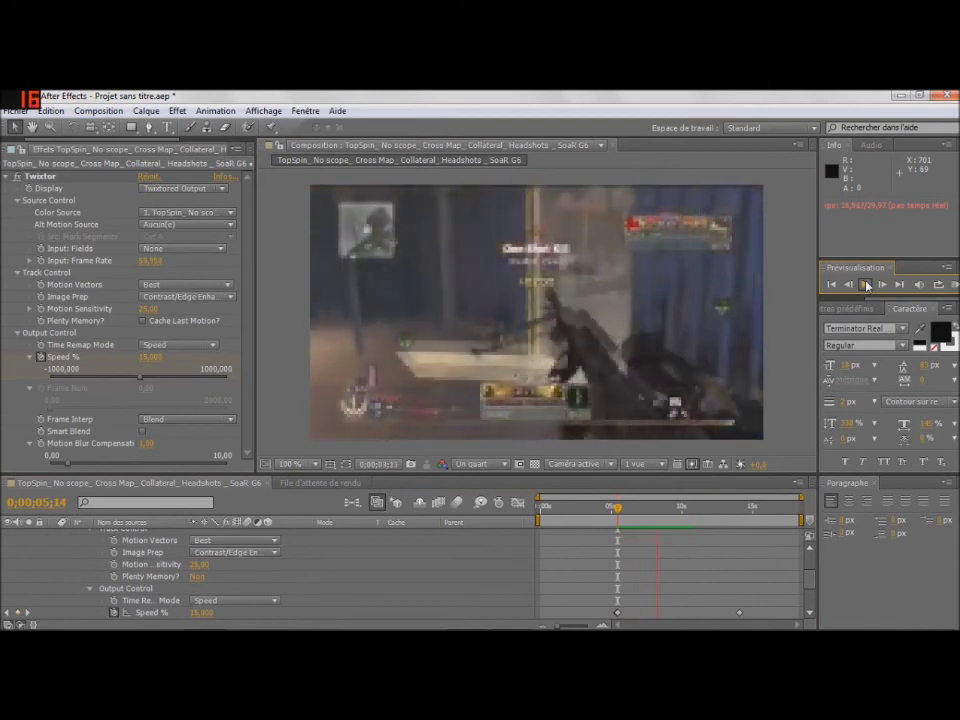
pyautogui.click(525, 220)
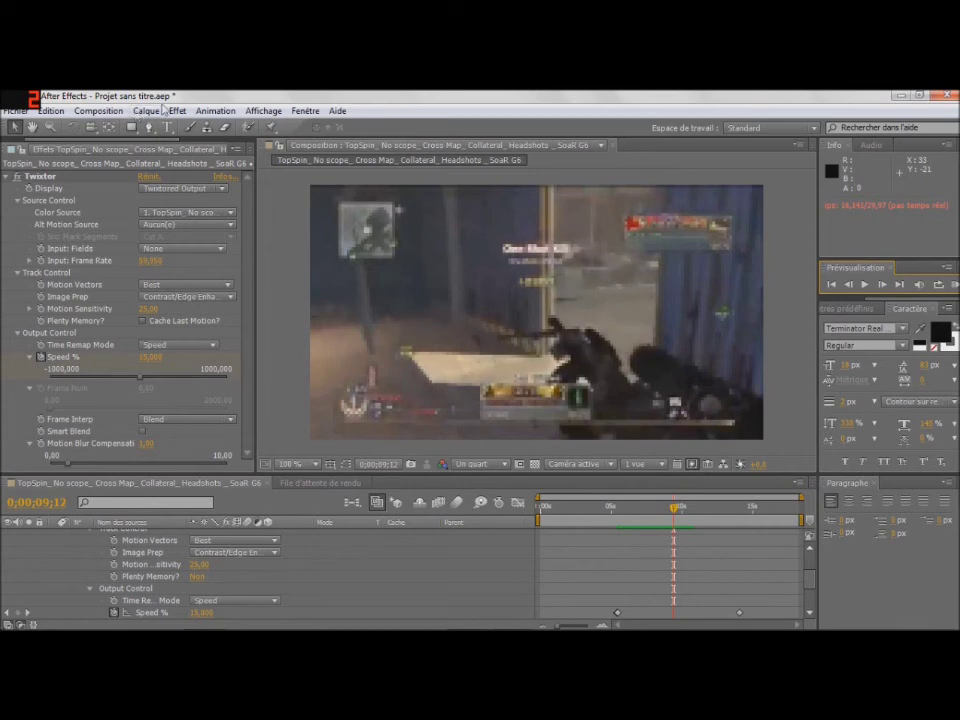
# Step: Add the composition to the render queue as a pre-render and set its output module format to Windows Media
pyautogui.click(100, 111)
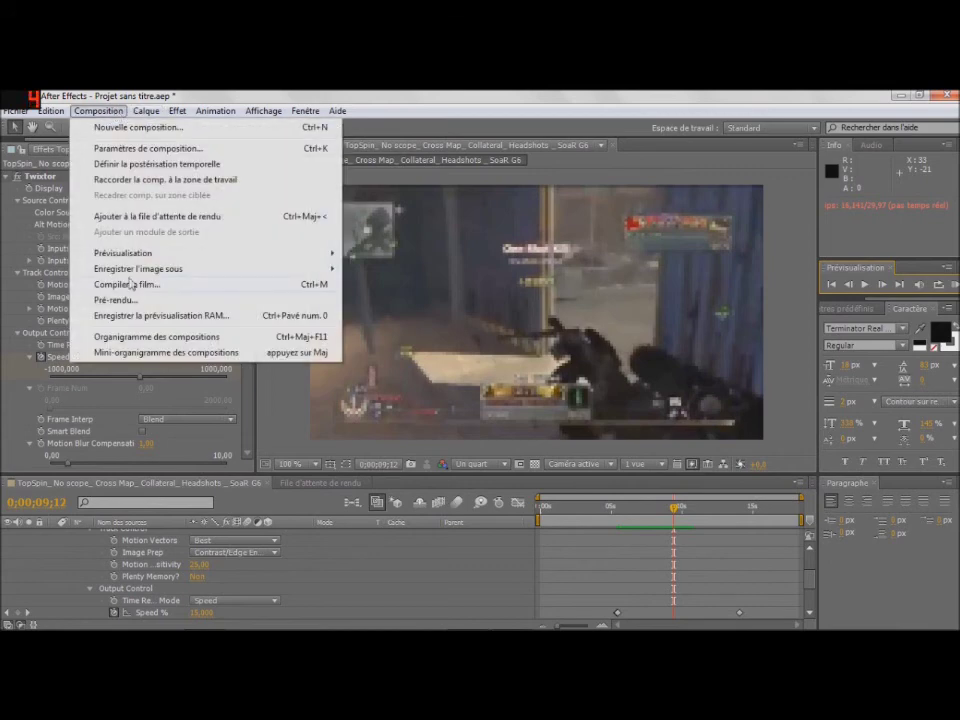
pyautogui.click(129, 300)
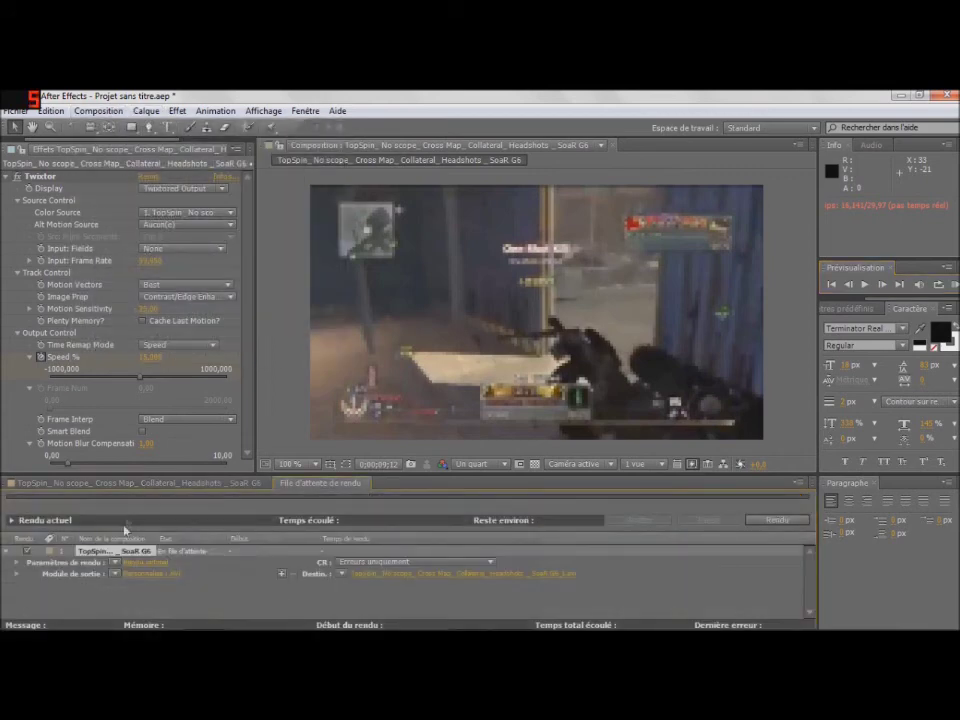
pyautogui.click(152, 578)
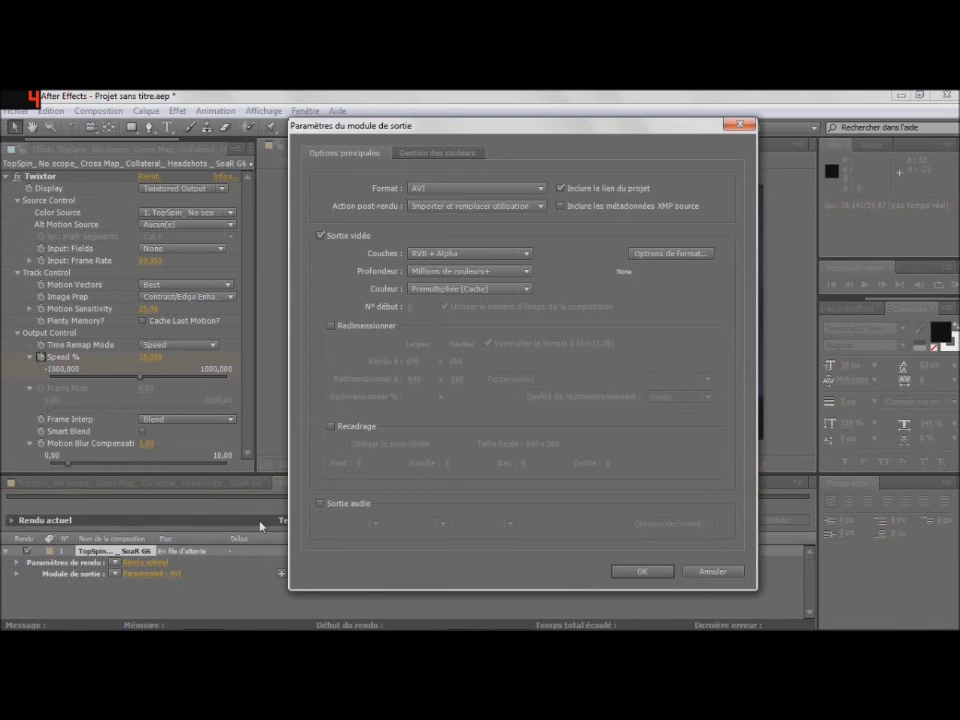
pyautogui.click(523, 190)
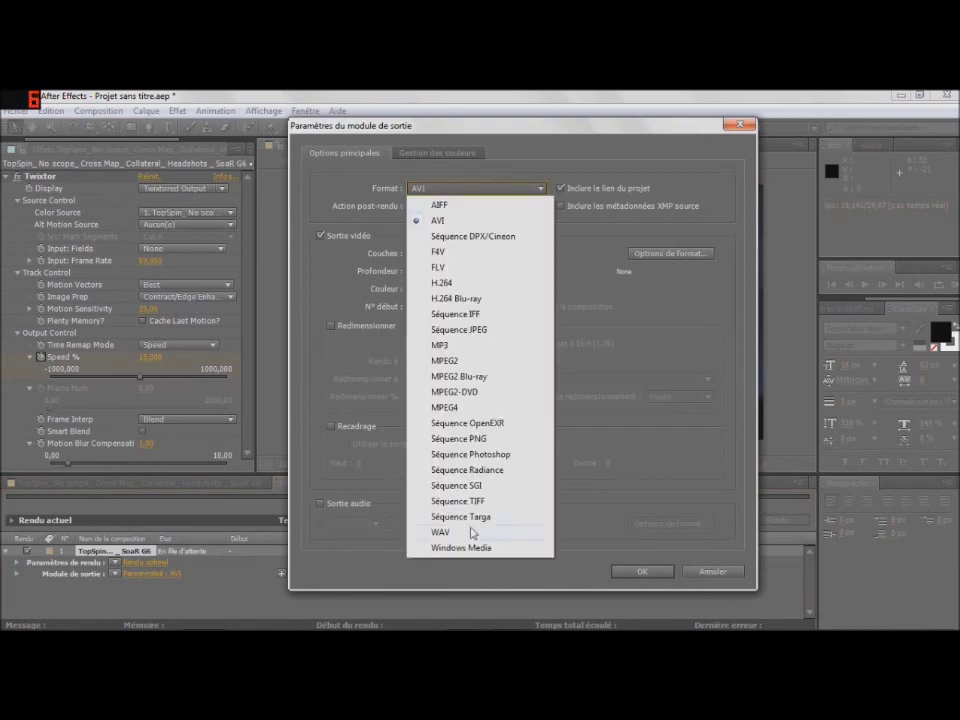
pyautogui.click(479, 557)
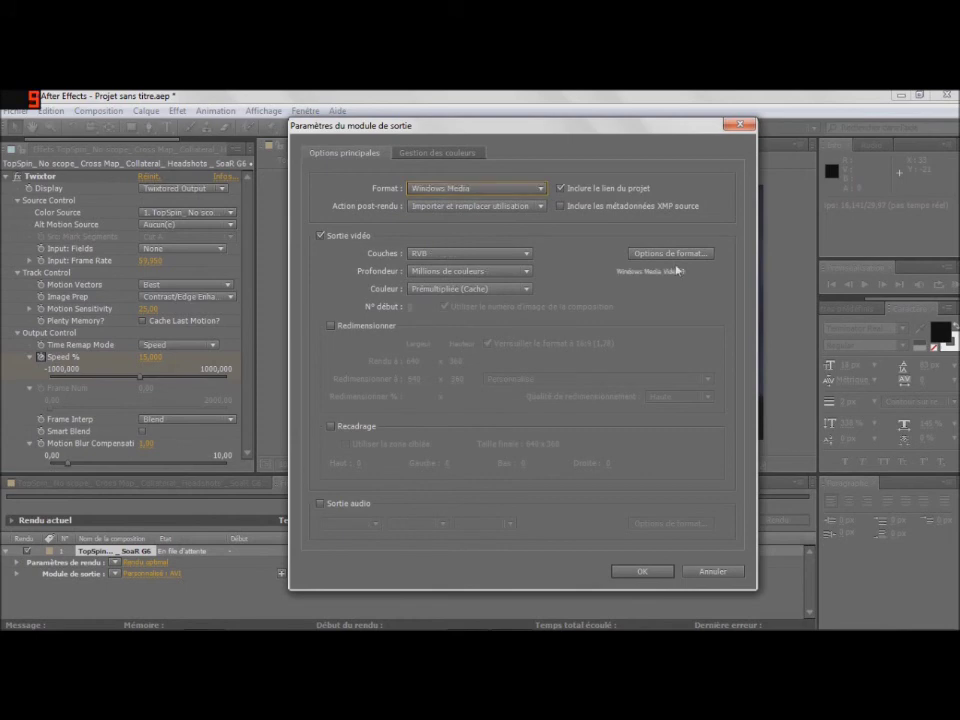
# Step: Enable resizing of the video output with the HDV/HDTV 720 29,97 preset and accept the output module settings
pyautogui.click(331, 326)
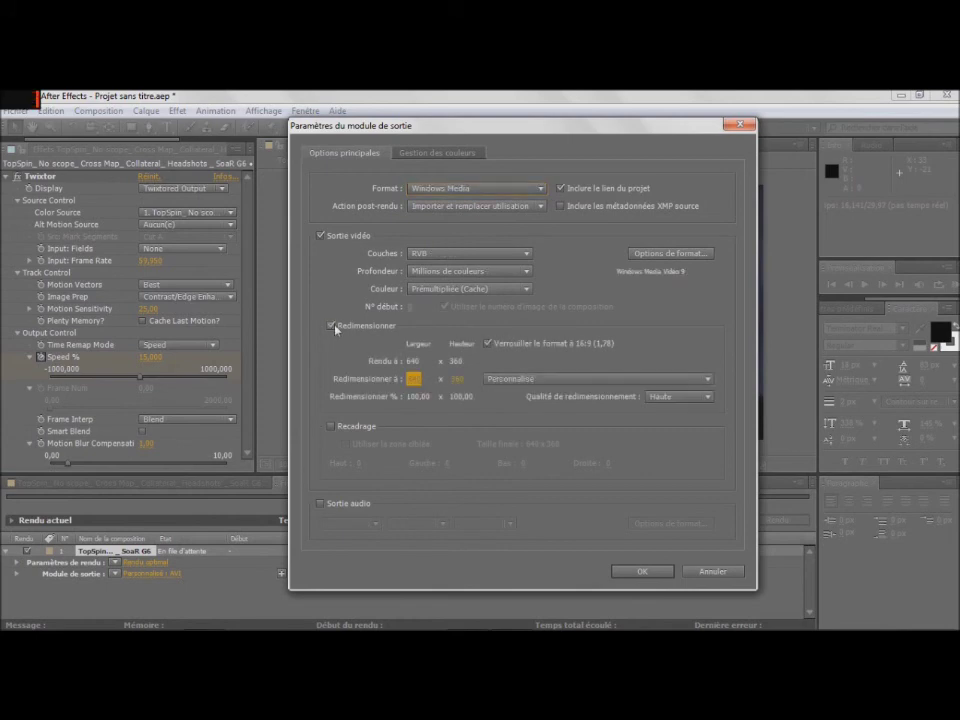
pyautogui.click(650, 384)
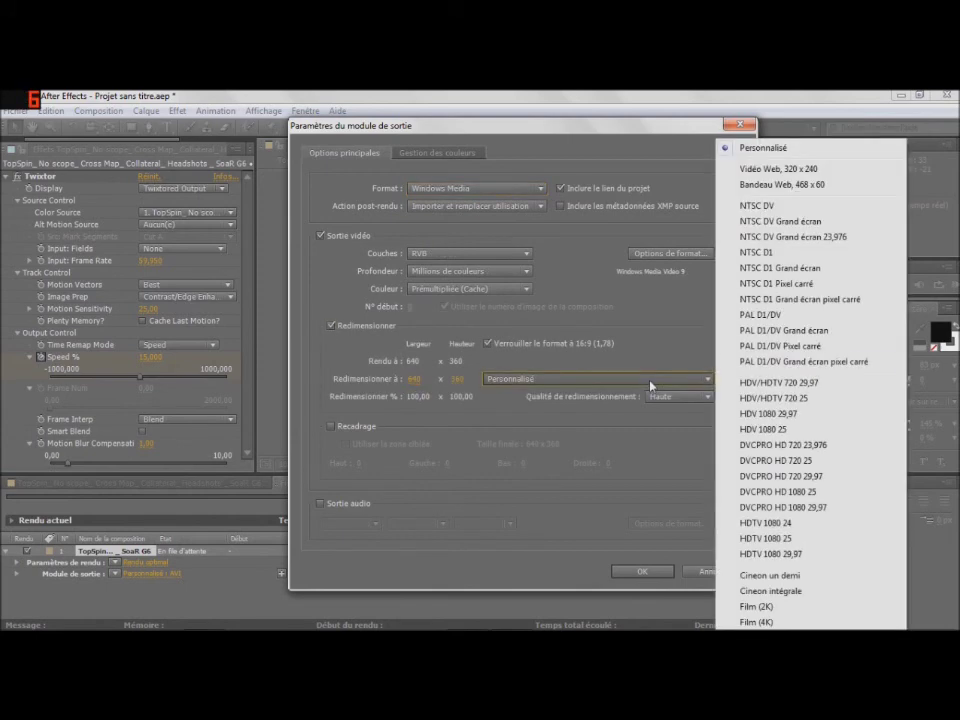
pyautogui.click(802, 383)
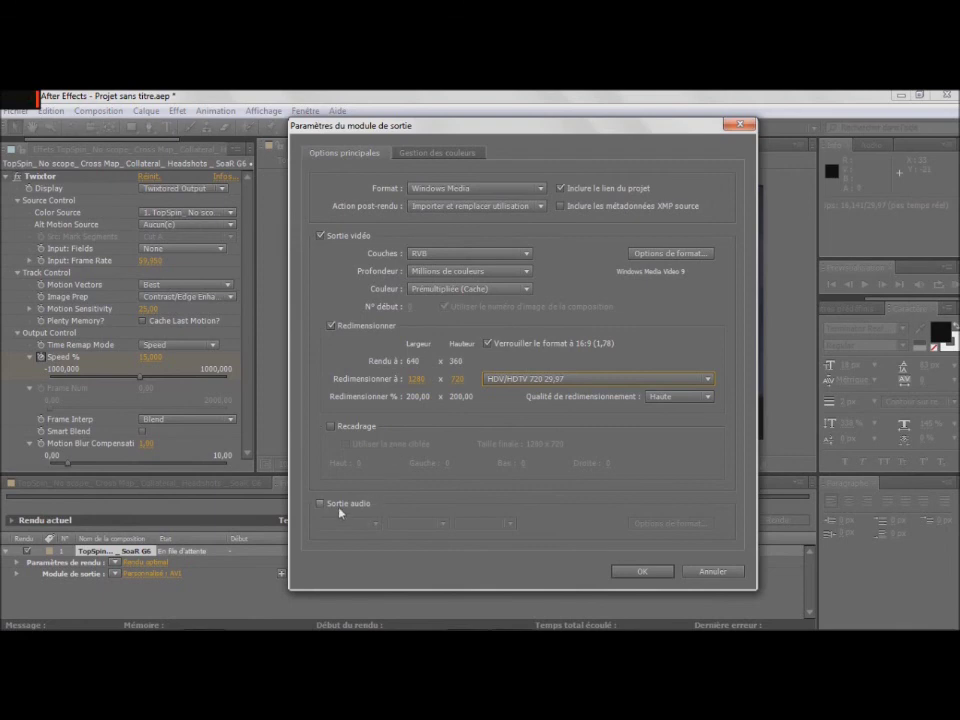
pyautogui.click(650, 576)
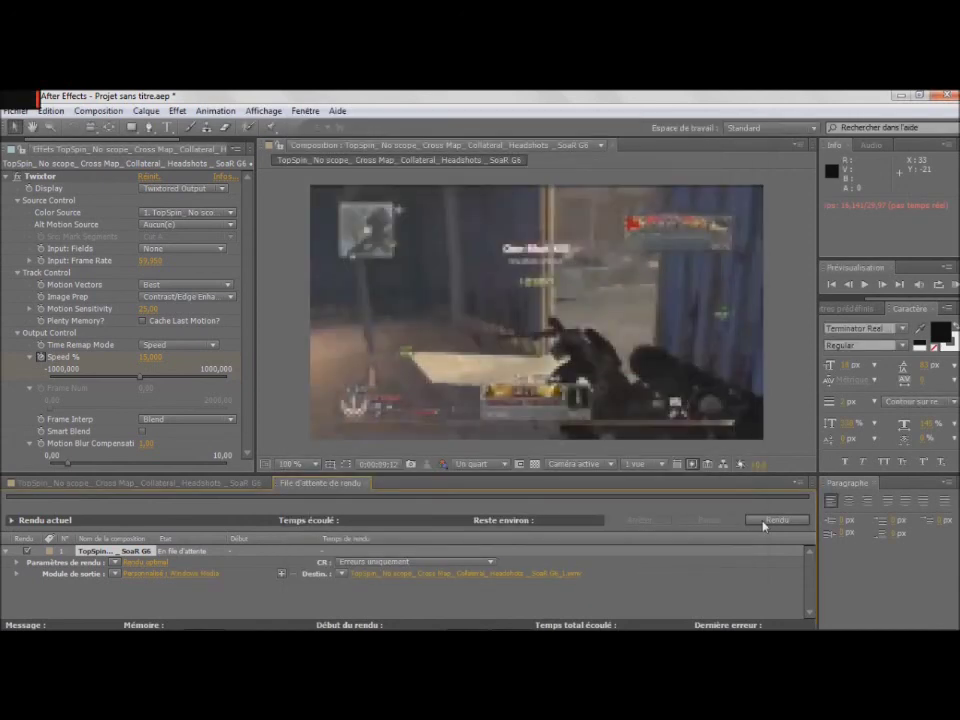